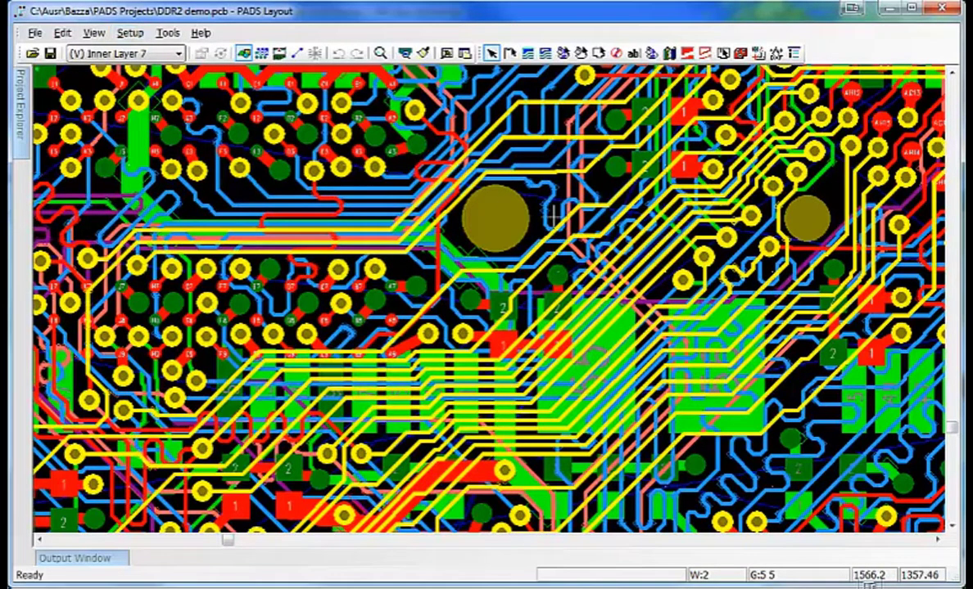
- Select the trace beside the large mounting hole and review the board's layer definitions through Bottom
click(548, 173)
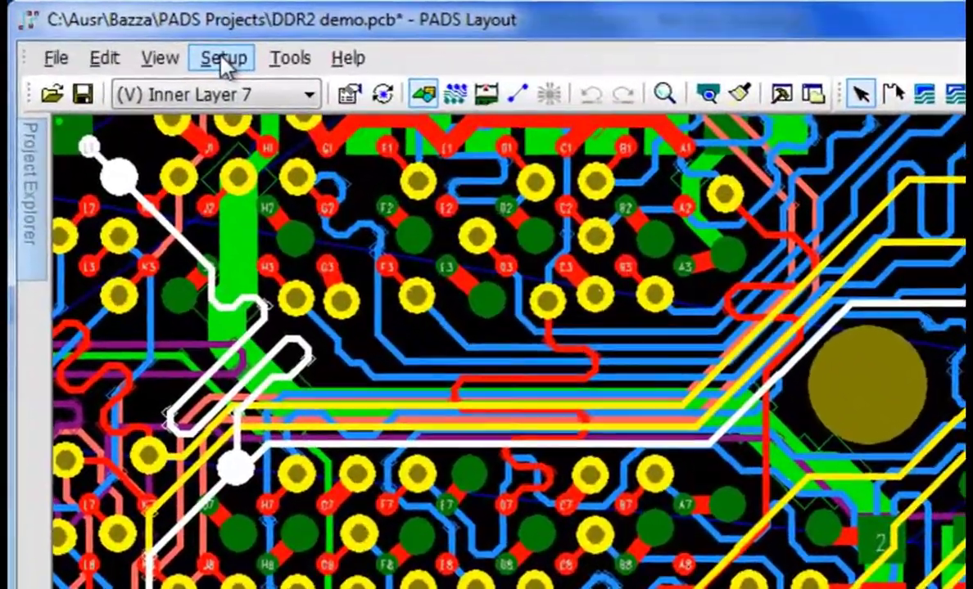
click(128, 34)
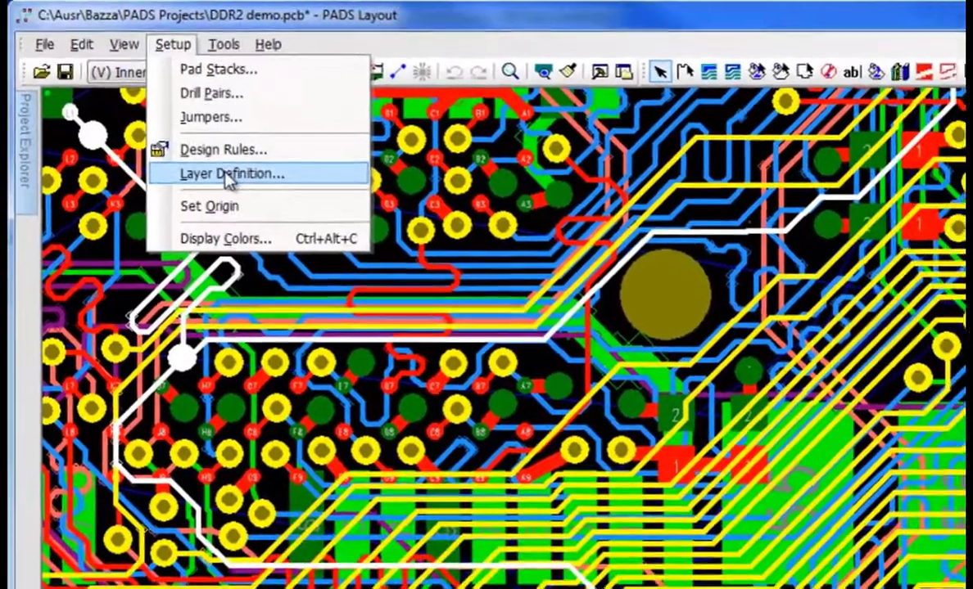
click(280, 230)
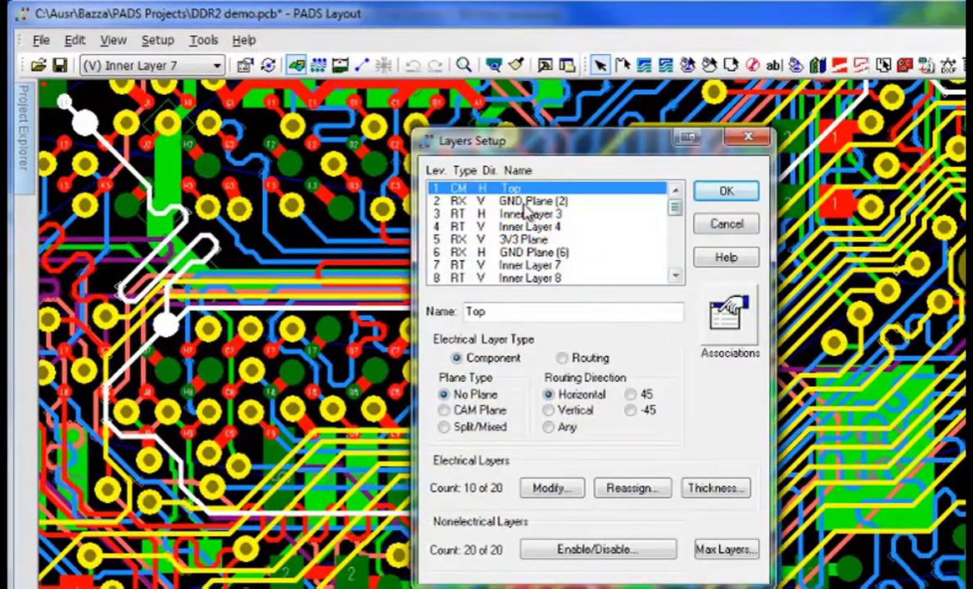
drag(676, 211, 677, 218)
click(541, 242)
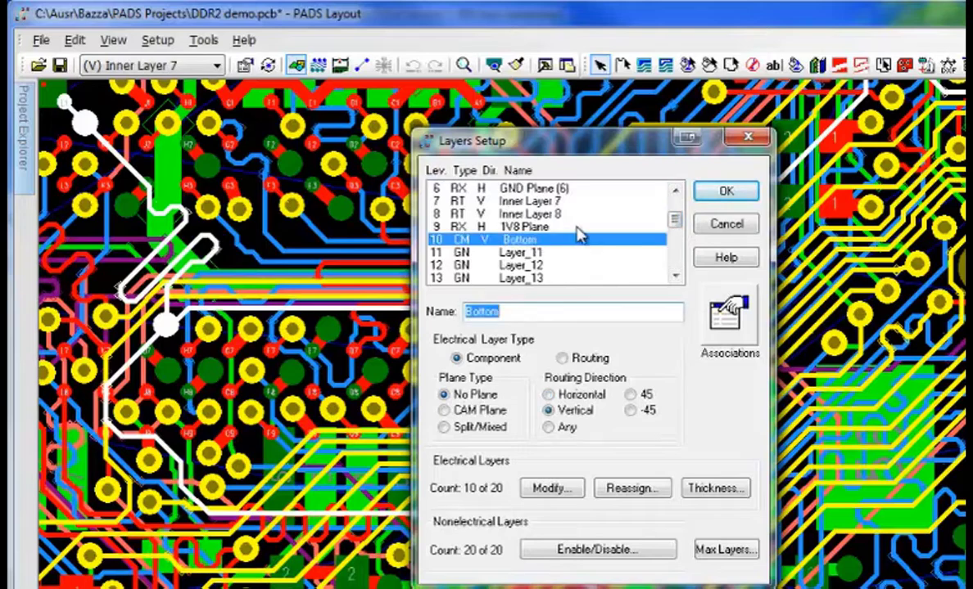
scroll(582, 222, up, 1)
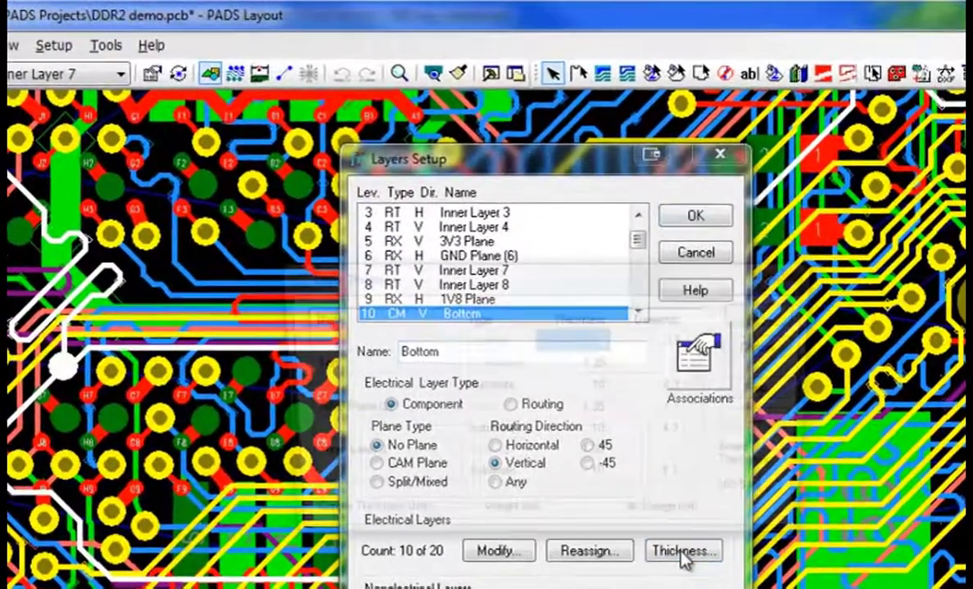
- Examine the substrate thicknesses between the upper layers, then close the layer setup without changes
click(702, 516)
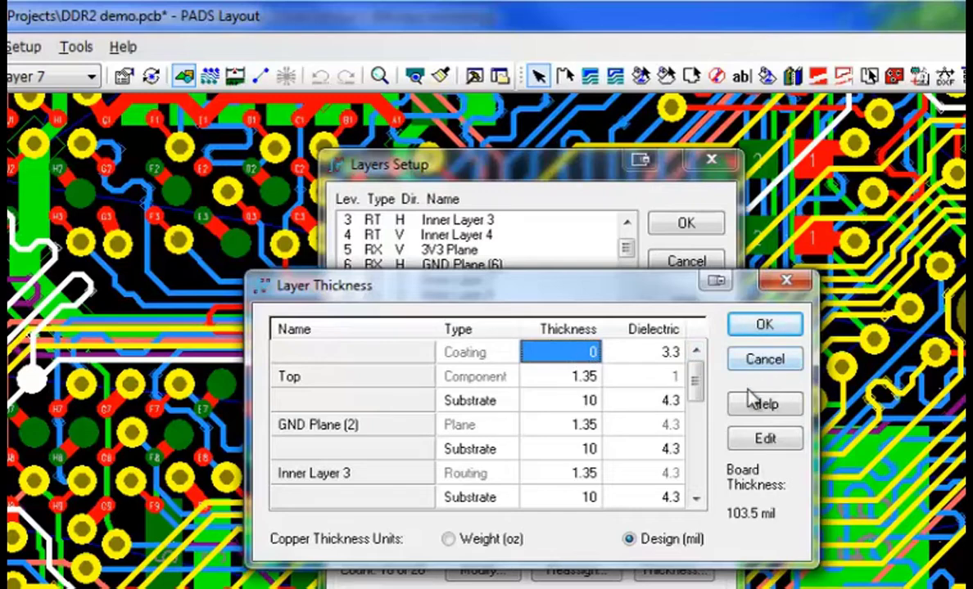
click(591, 401)
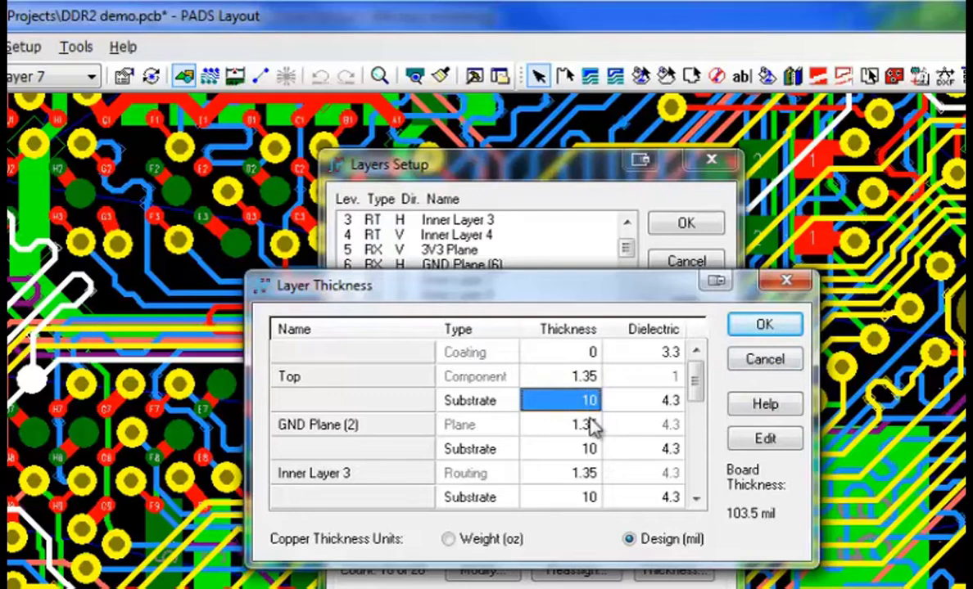
click(574, 450)
click(581, 499)
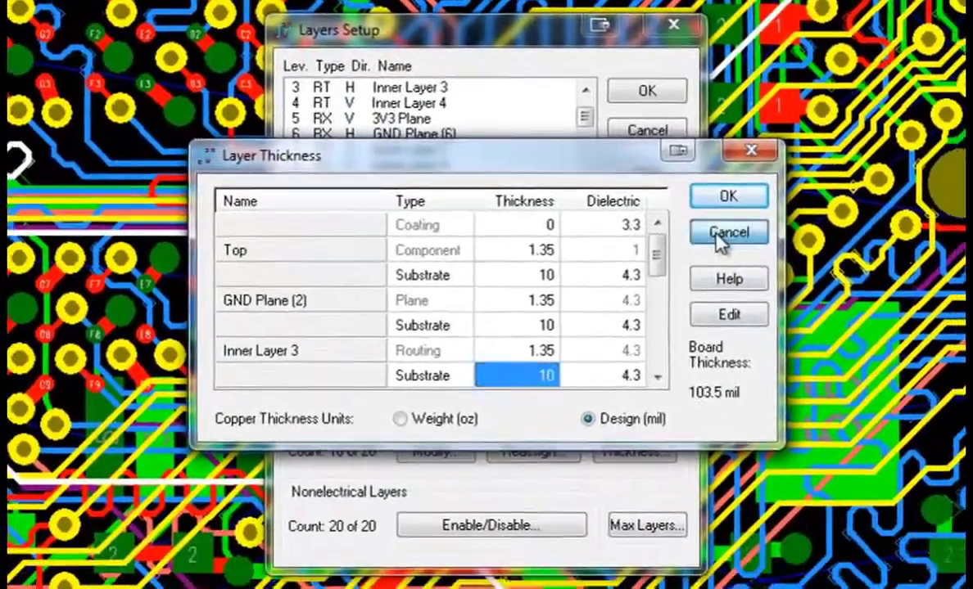
click(765, 359)
click(618, 159)
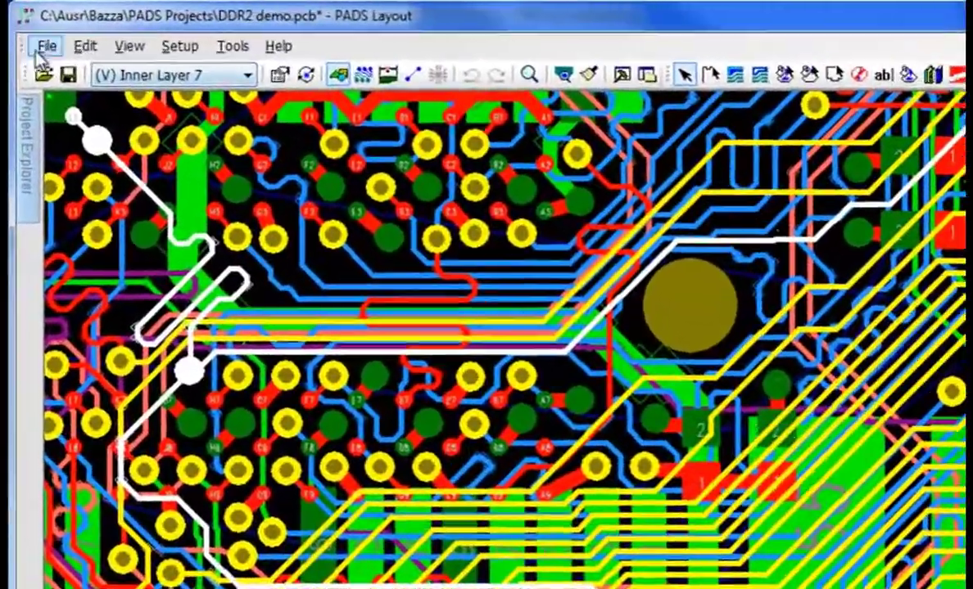
- Export the board as the ASCII file DDR2 demo.asc with all sections included, in PADS Layout V2007 format with Basic units
click(41, 48)
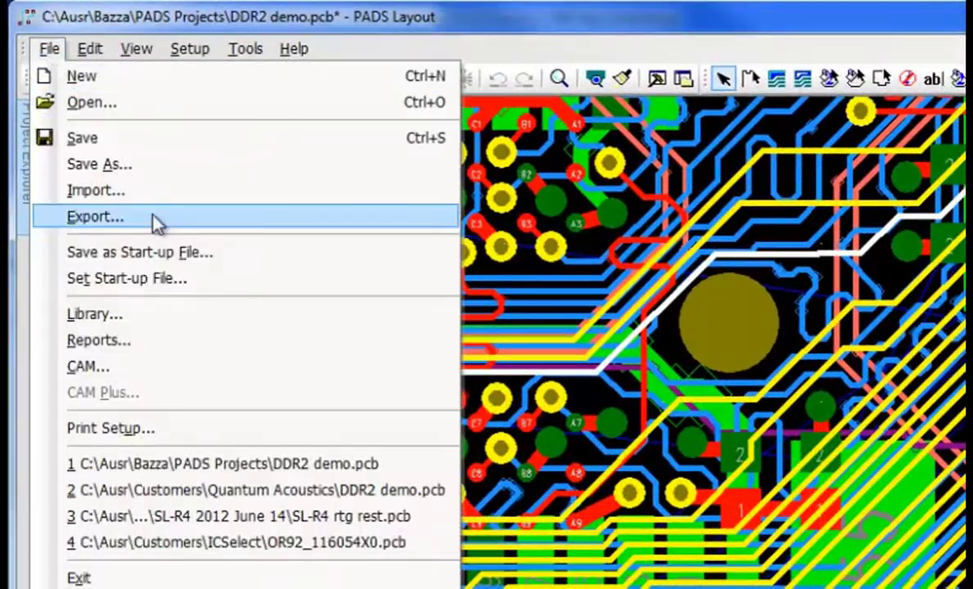
click(150, 209)
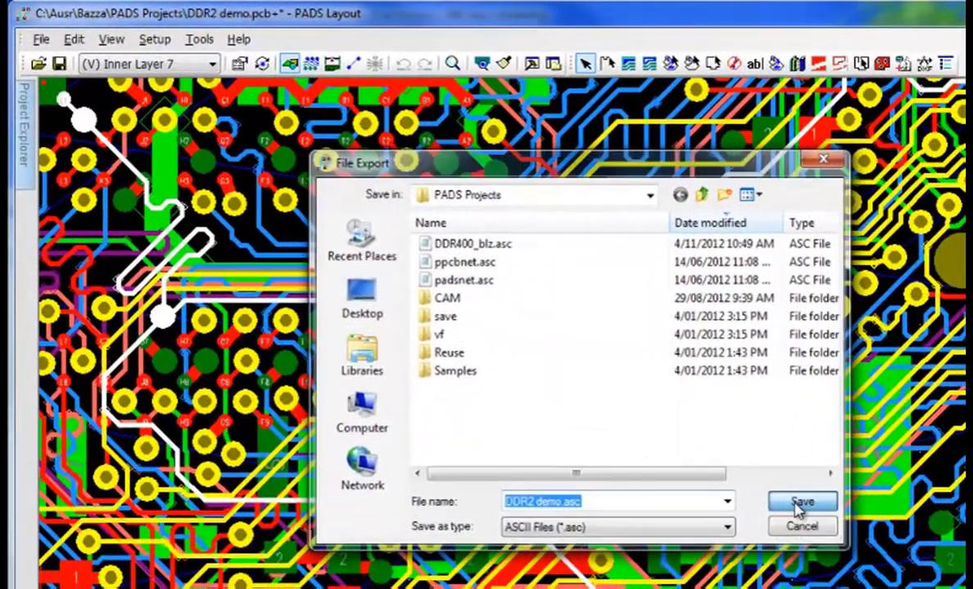
click(821, 515)
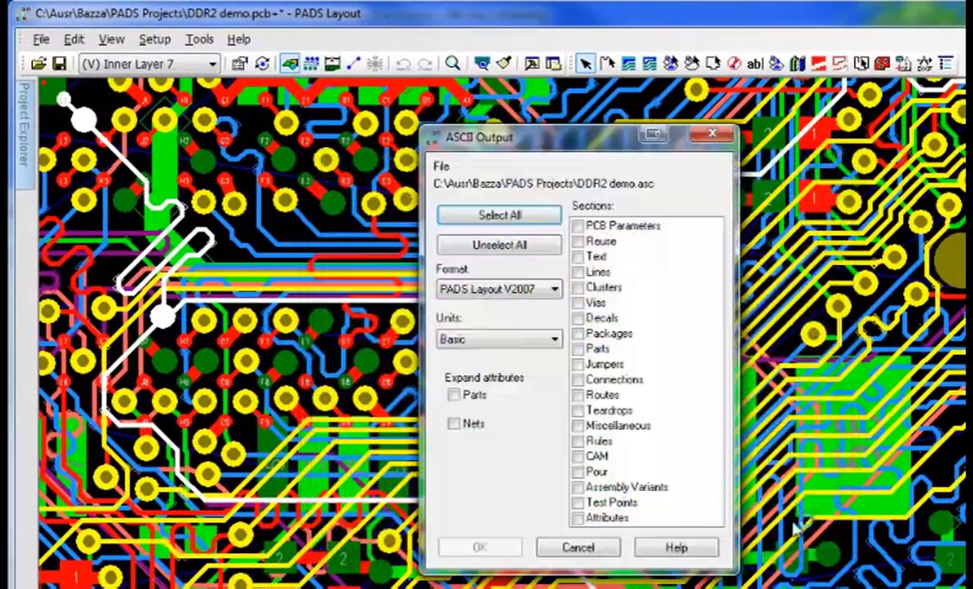
click(514, 215)
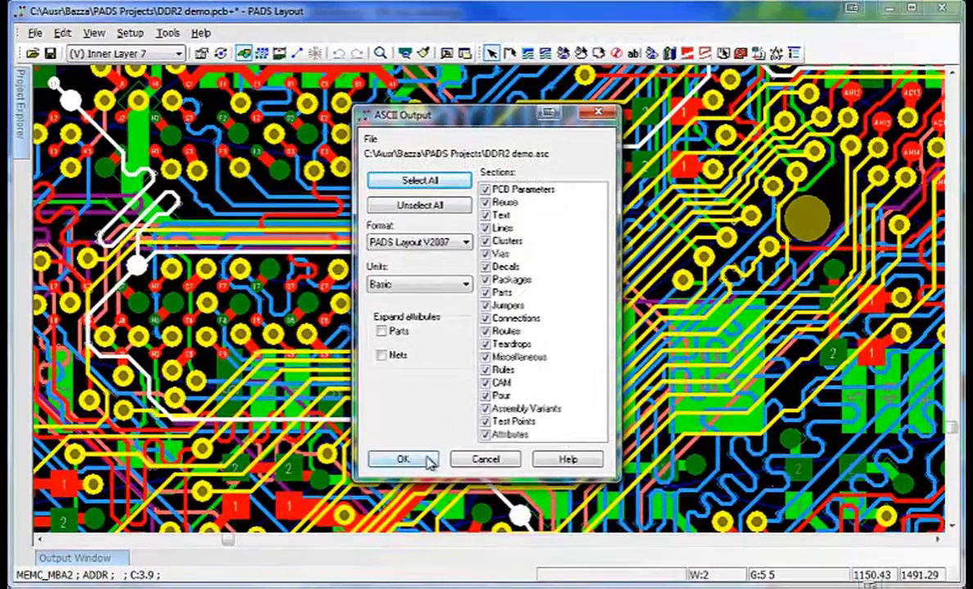
click(432, 491)
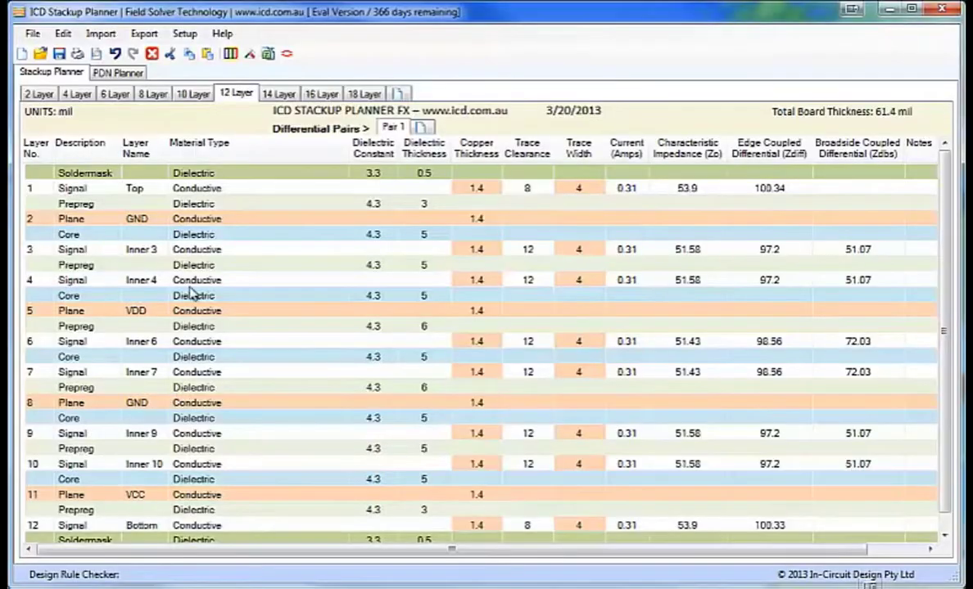
- In ICD Stackup Planner, import the PADS stackup from DDR2 demo.asc
click(100, 34)
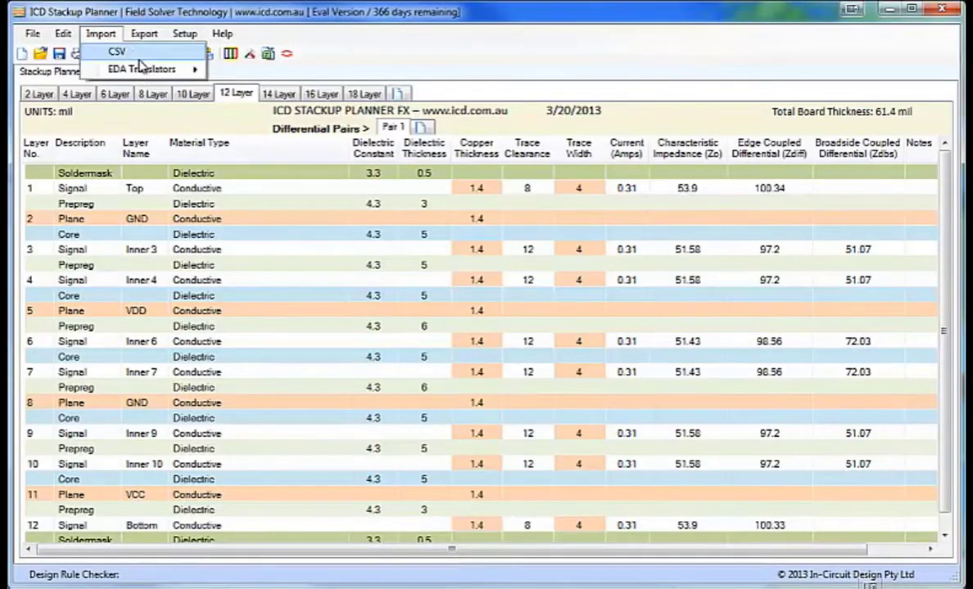
mouse_move(144, 71)
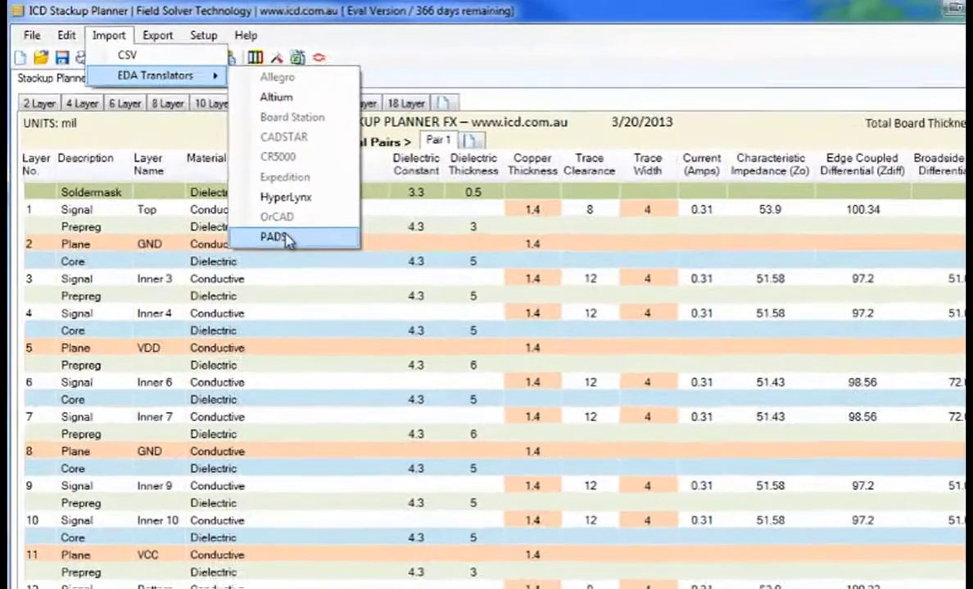
click(258, 213)
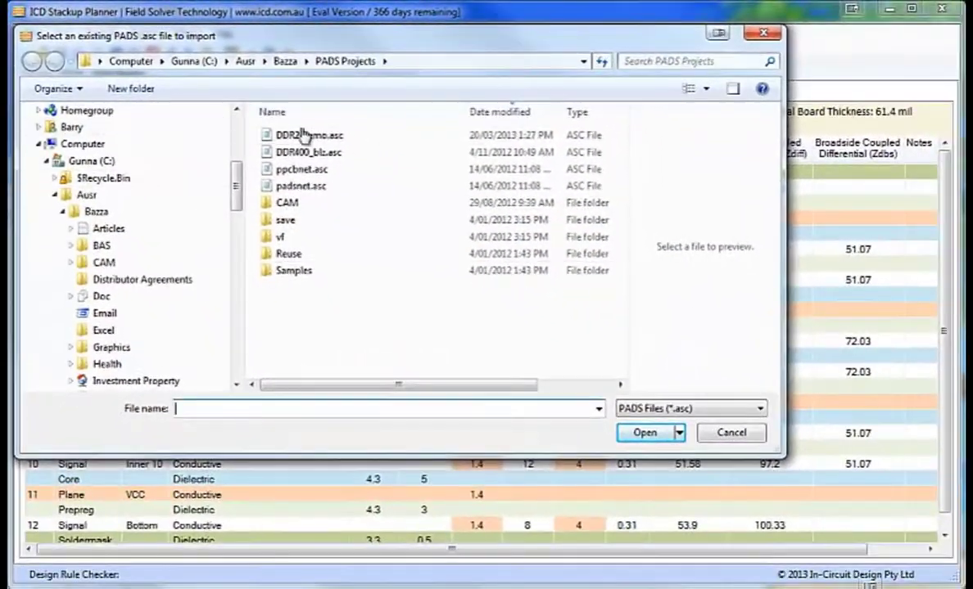
double_click(303, 136)
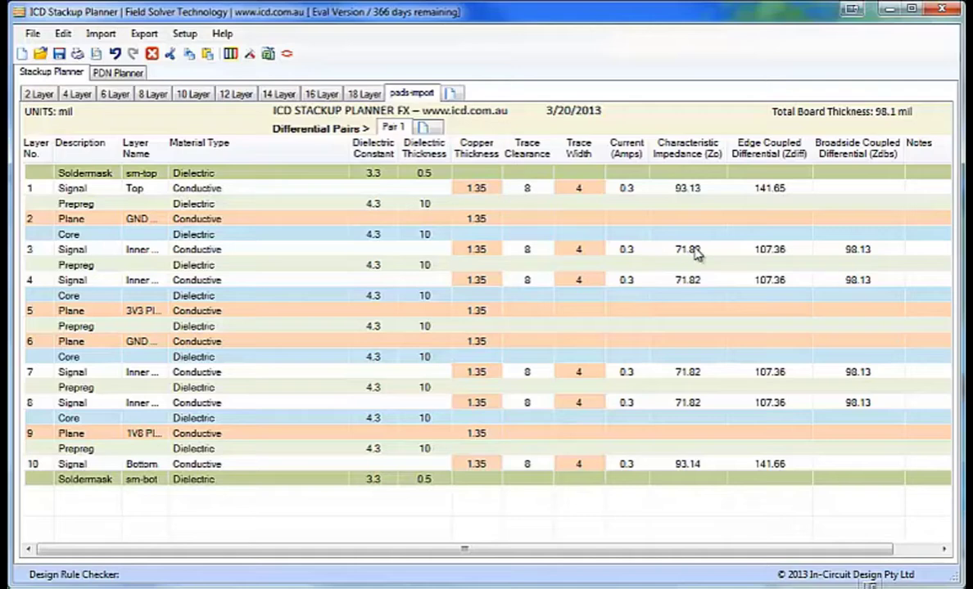
- Set the dielectric thickness of the prepreg below Top to 3 mil and the core below plane layer 2 to 5 mil
double_click(434, 203)
text(3)
click(442, 237)
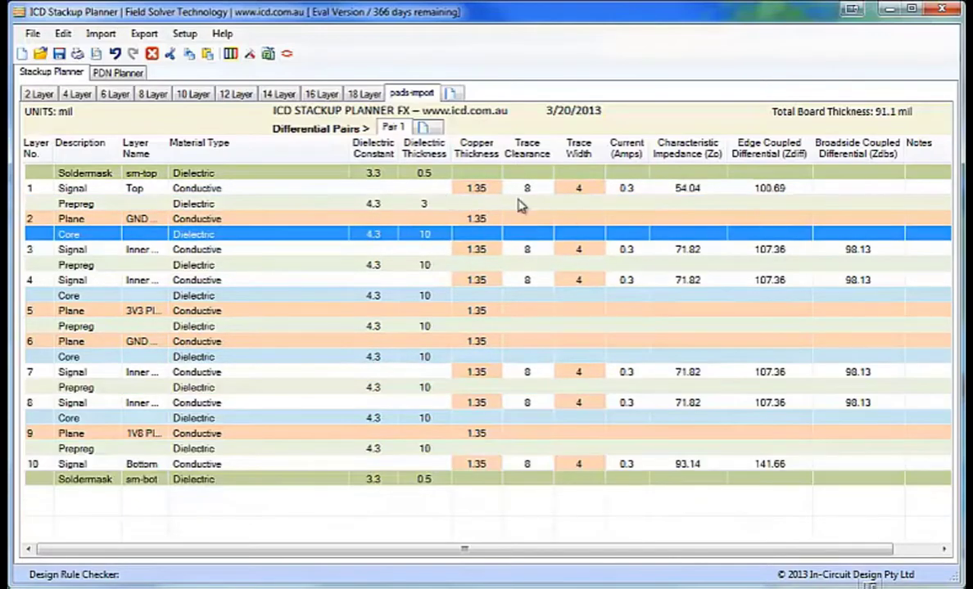
click(431, 235)
text(5)
- Set the dielectric thickness of the prepreg between layers 3 and 4 and the core below layer 4 to 5 mil
click(429, 265)
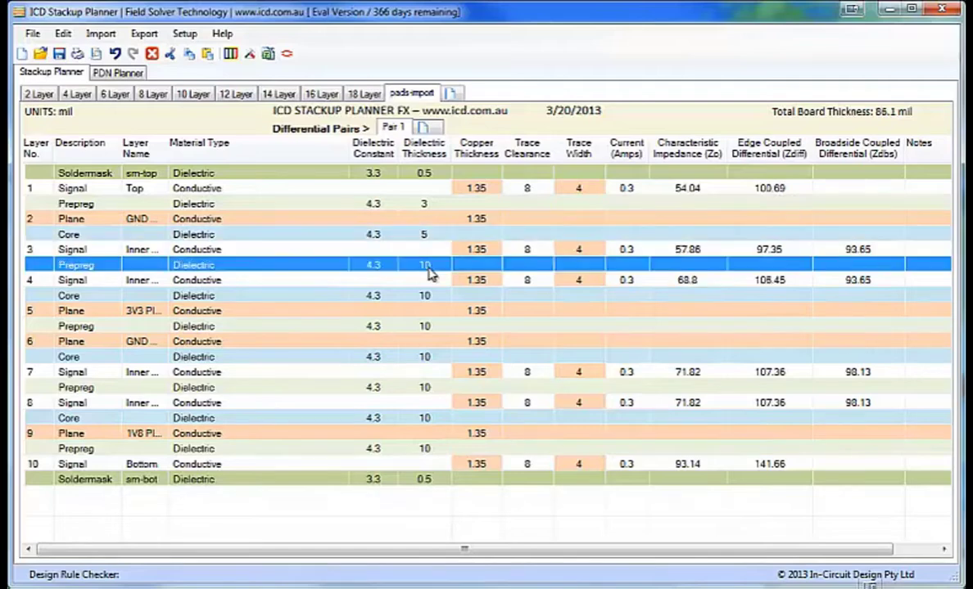
click(429, 266)
text(5)
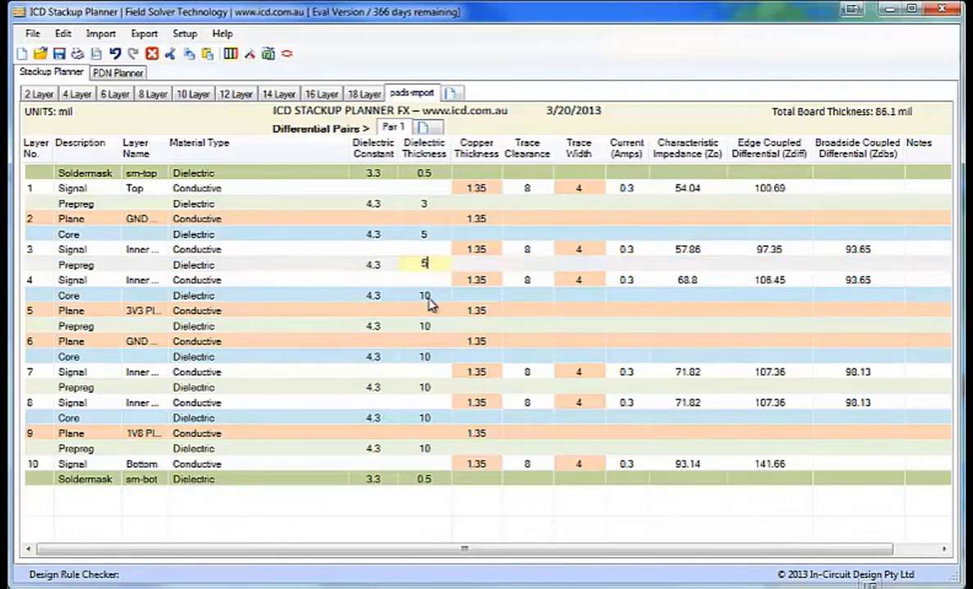
click(430, 296)
click(427, 296)
text(5)
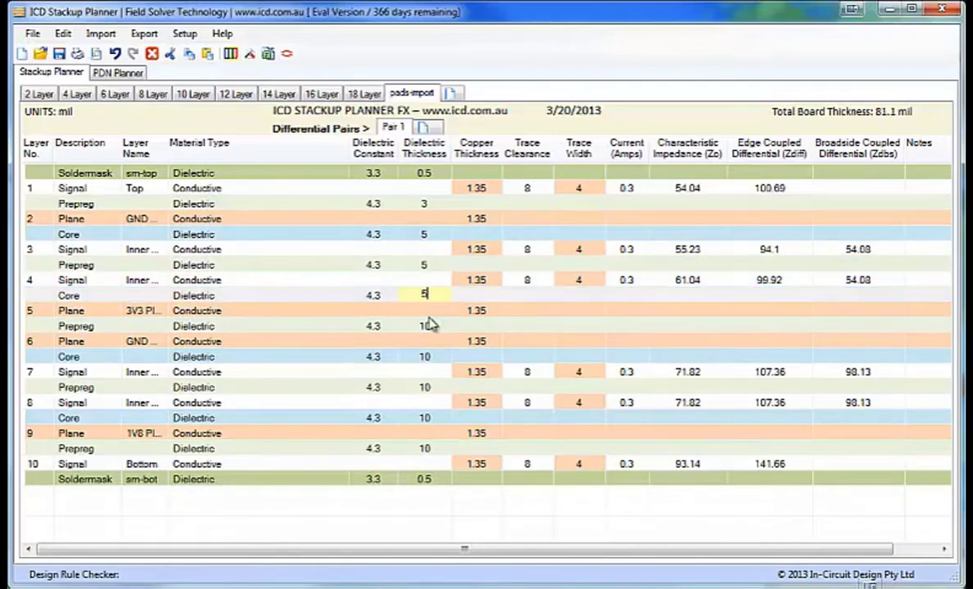
click(427, 311)
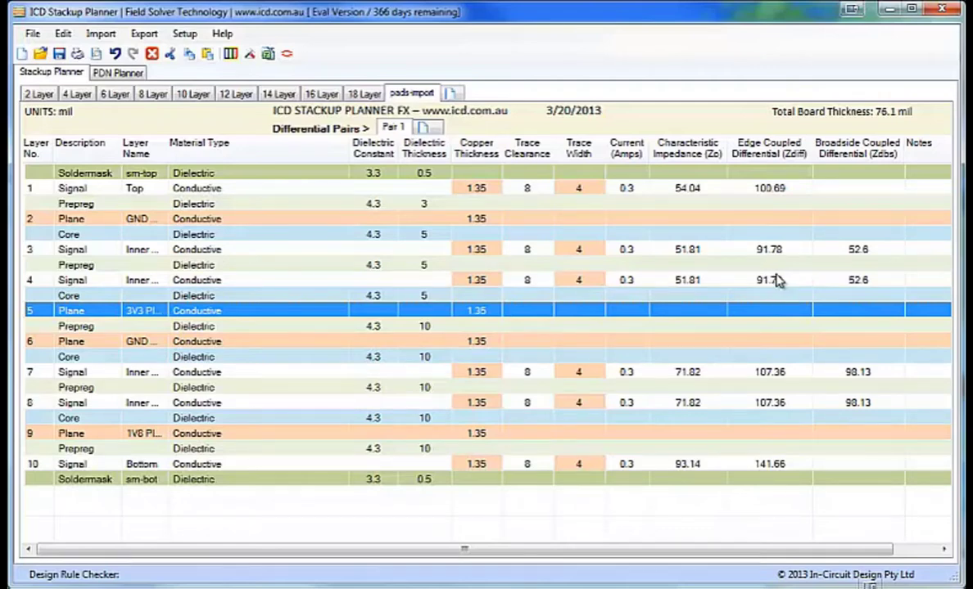
- Set the trace clearance of signal layers 3 and 4 to 12 mil
click(539, 251)
click(539, 252)
text(1)
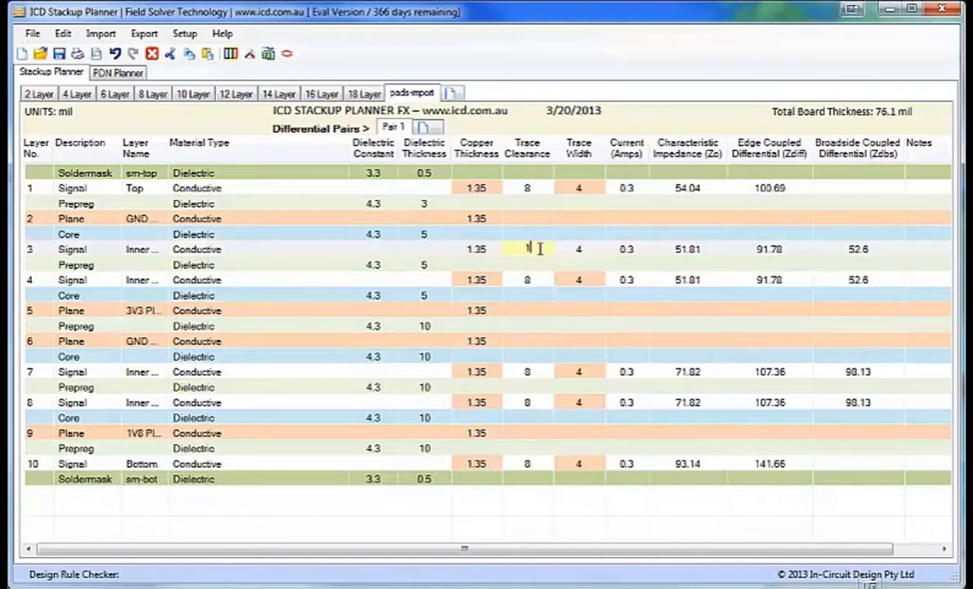
text(2)
click(536, 282)
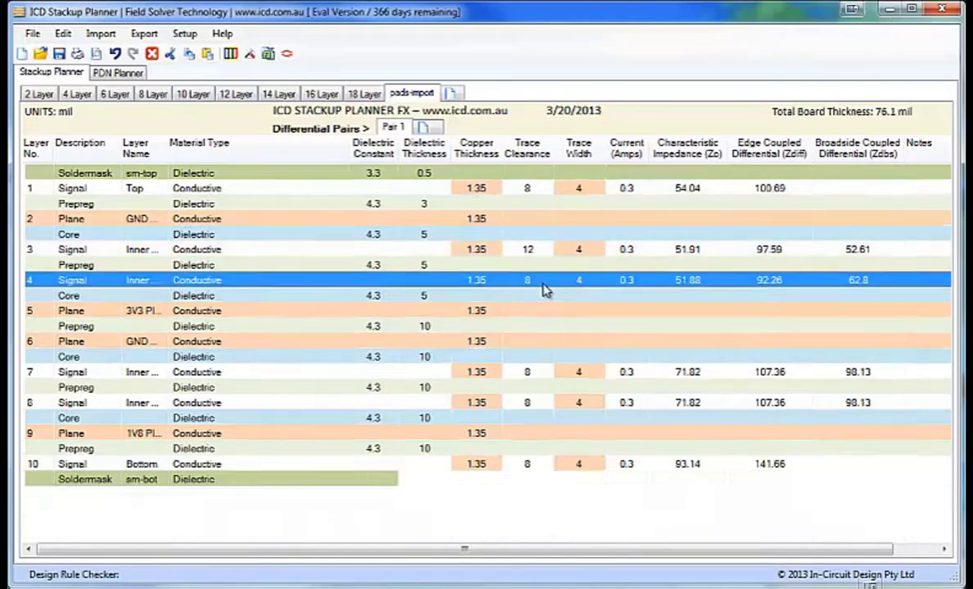
click(532, 282)
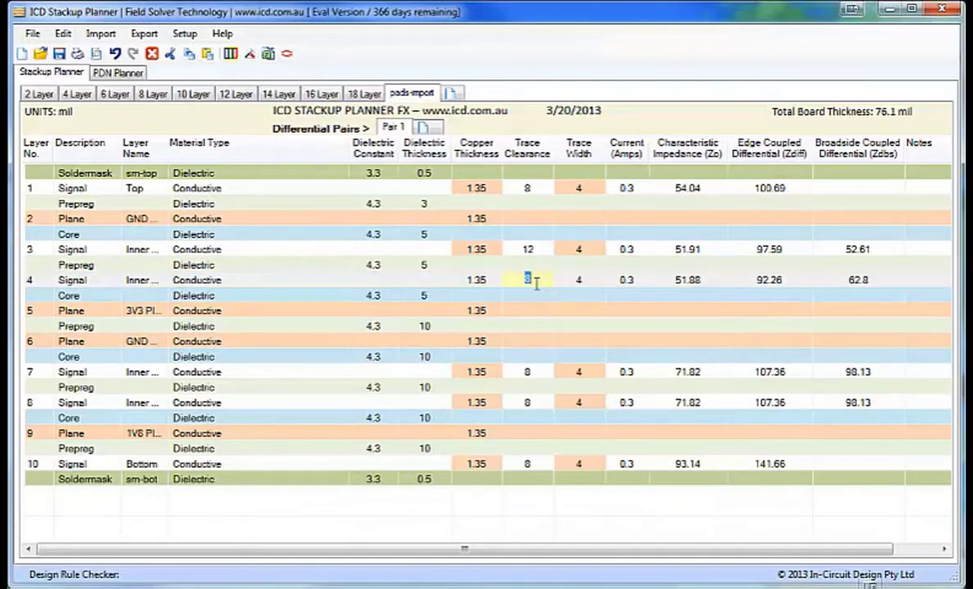
text(12)
click(532, 296)
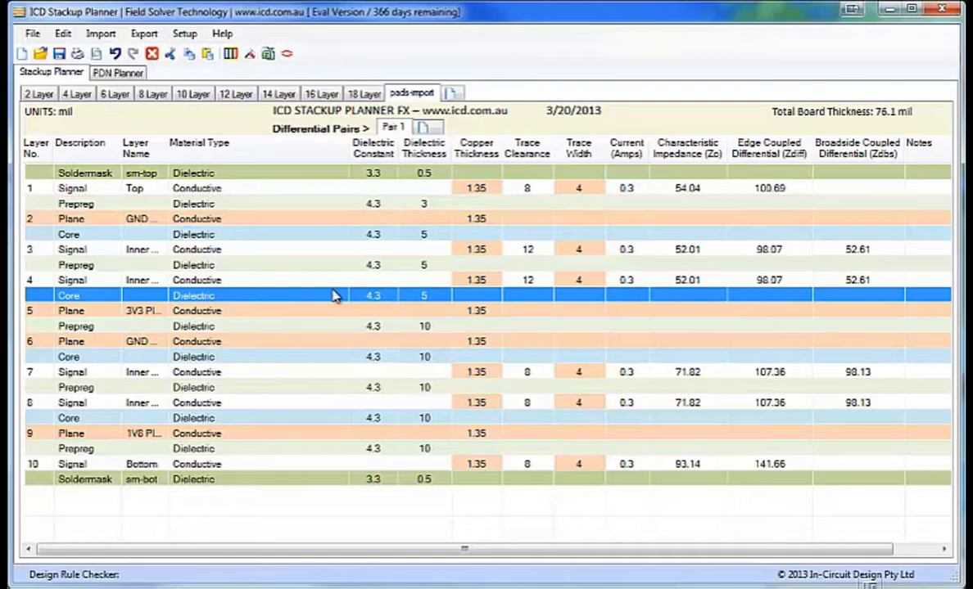
- Open the Dielectric Materials Library for the prepreg below Top and move its window down to uncover the upper stackup rows
click(300, 207)
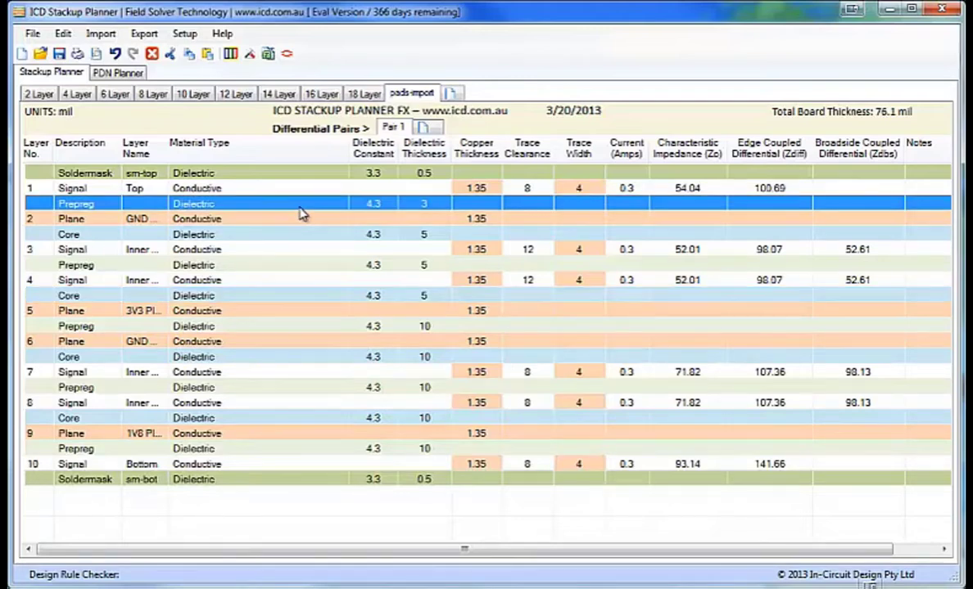
right_click(321, 200)
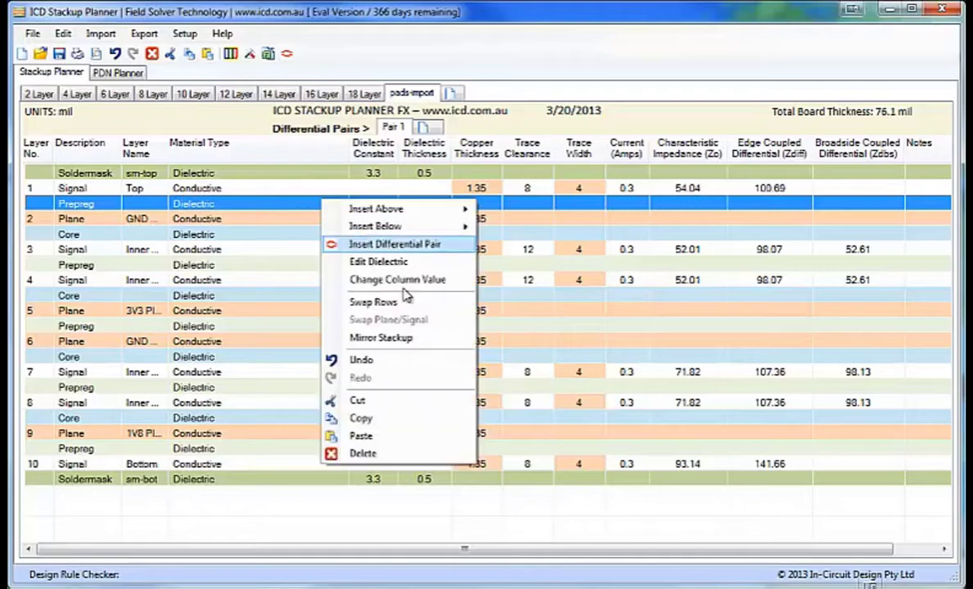
click(402, 264)
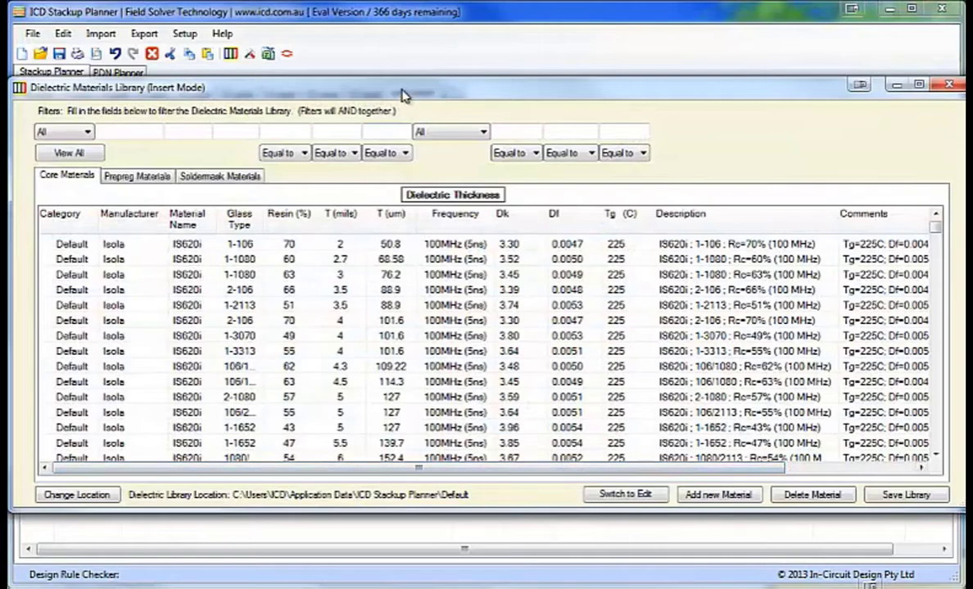
drag(401, 95, 357, 211)
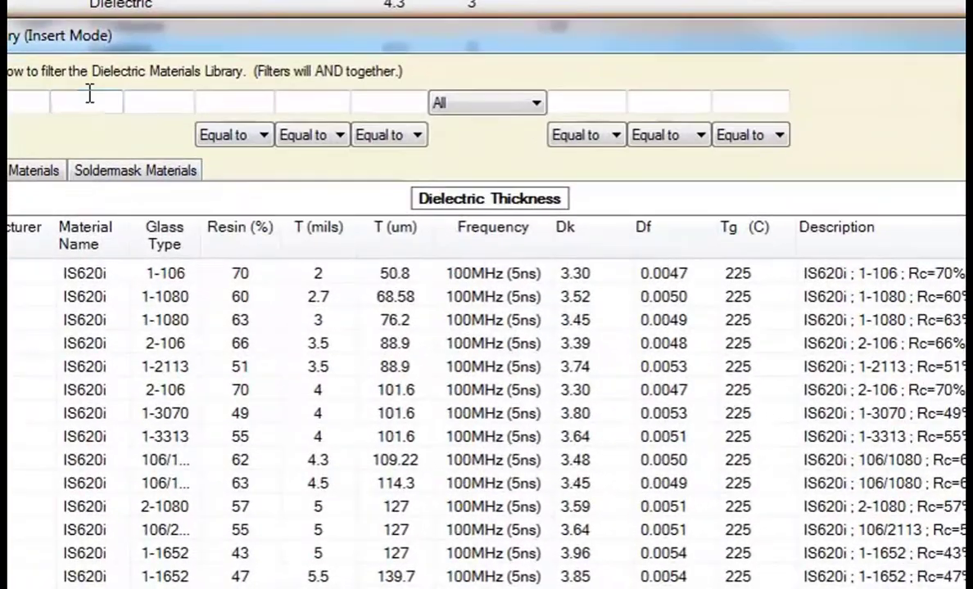
- Filter the dielectric materials by material name FR408 and frequency 2GHz (250ps)
click(176, 267)
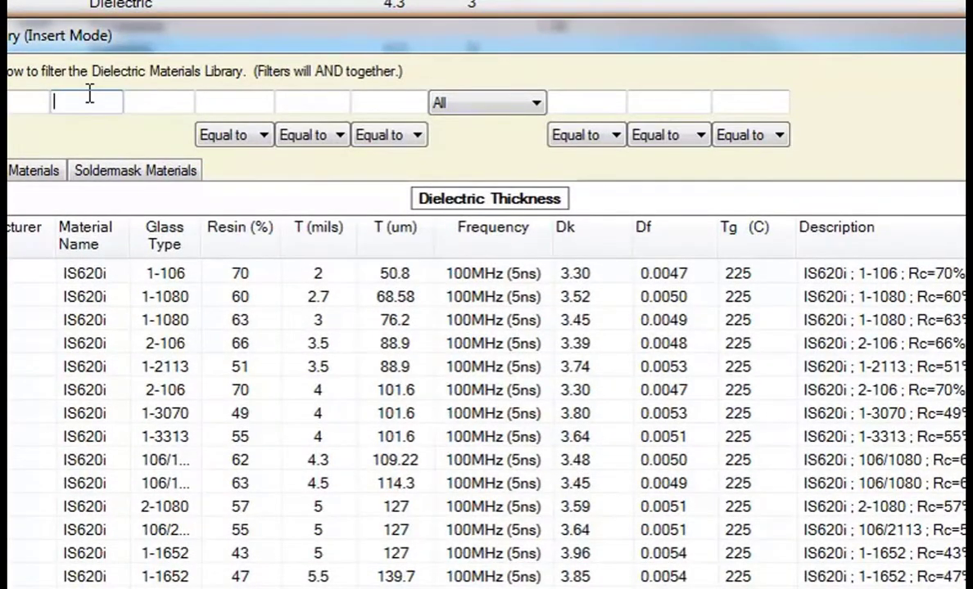
text(FR)
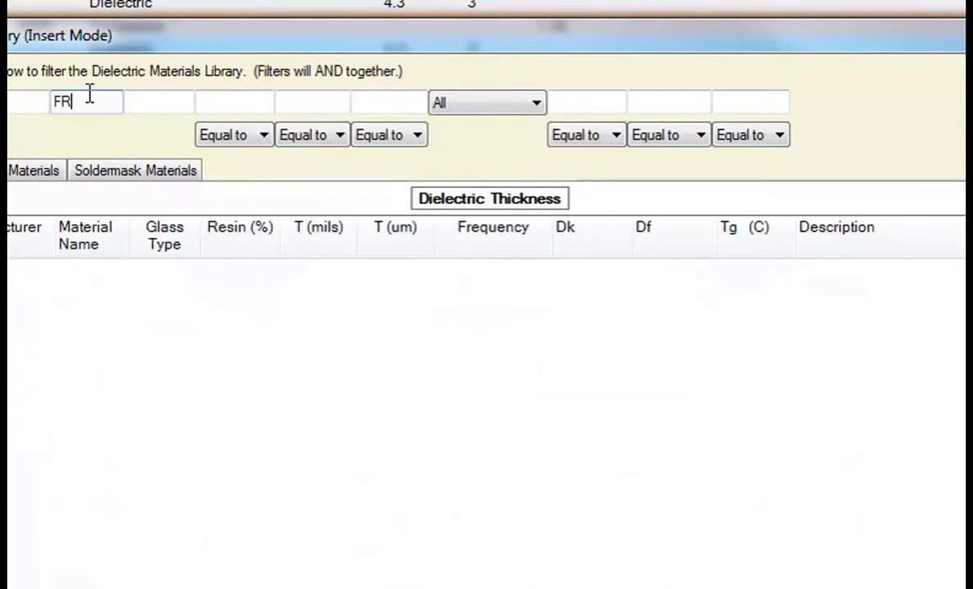
text(408)
key(Return)
click(538, 107)
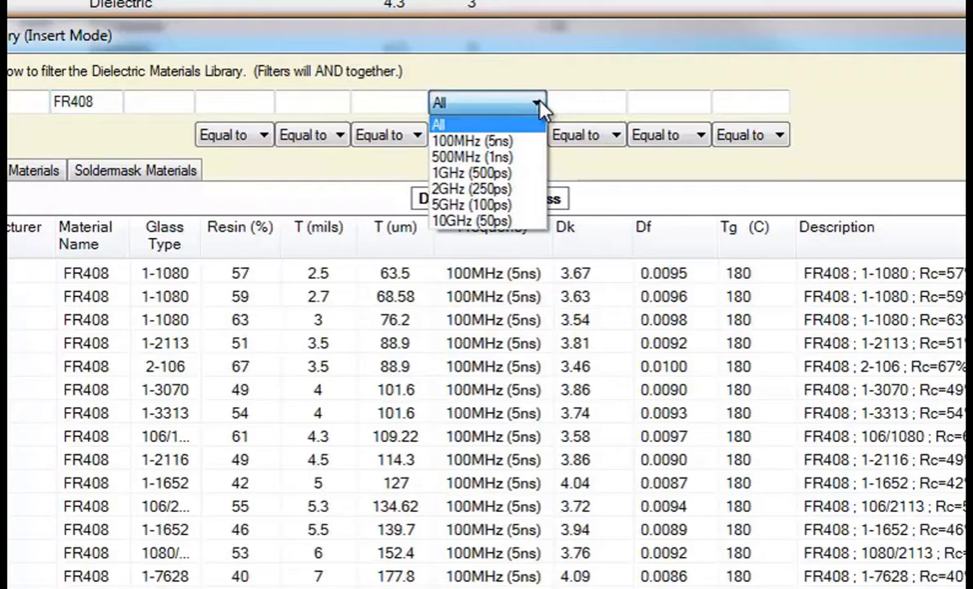
click(514, 186)
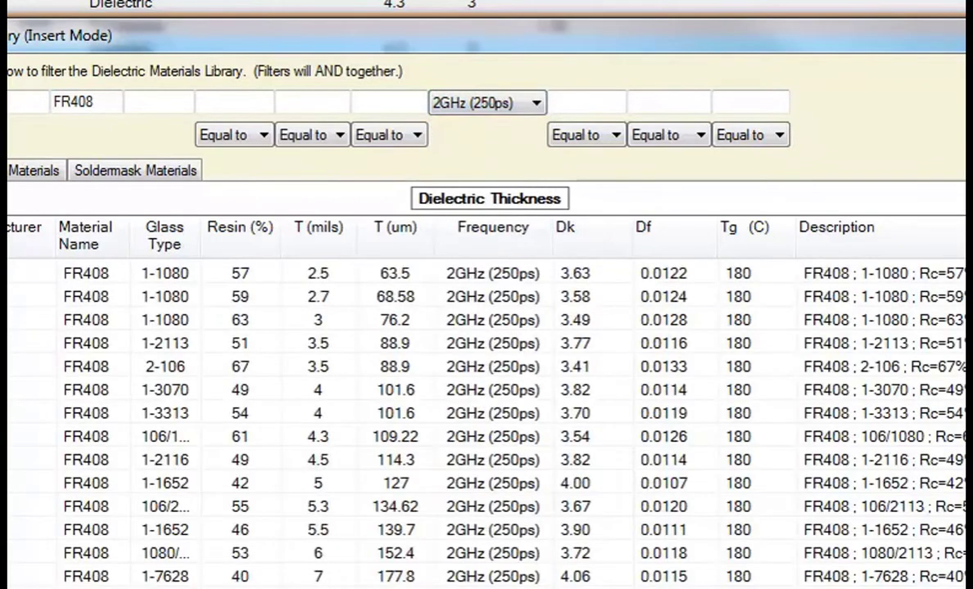
- Try the 3 mil FR408 1-1080 core material with 63% resin for the dielectric below Top and undo the change
click(260, 323)
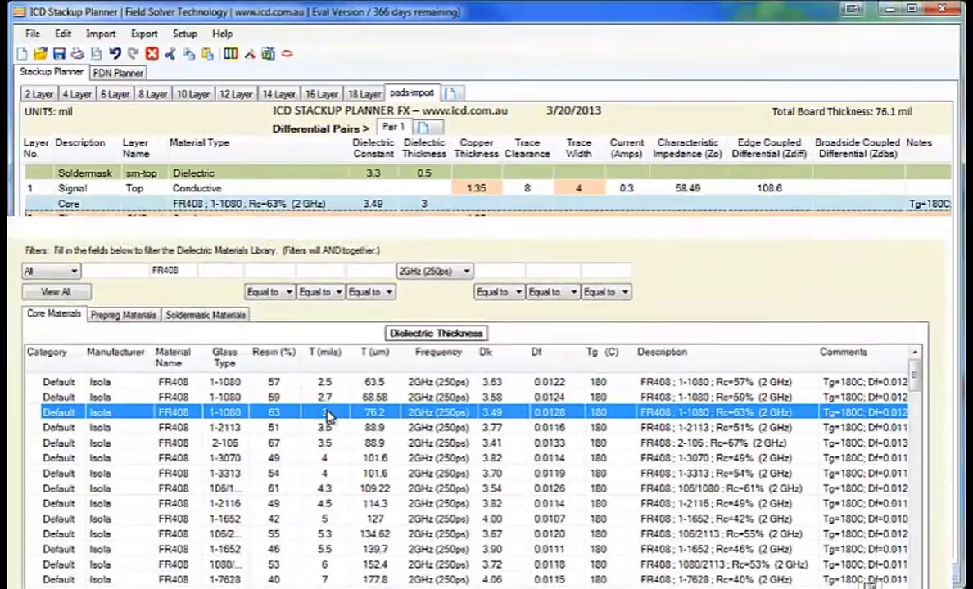
double_click(326, 401)
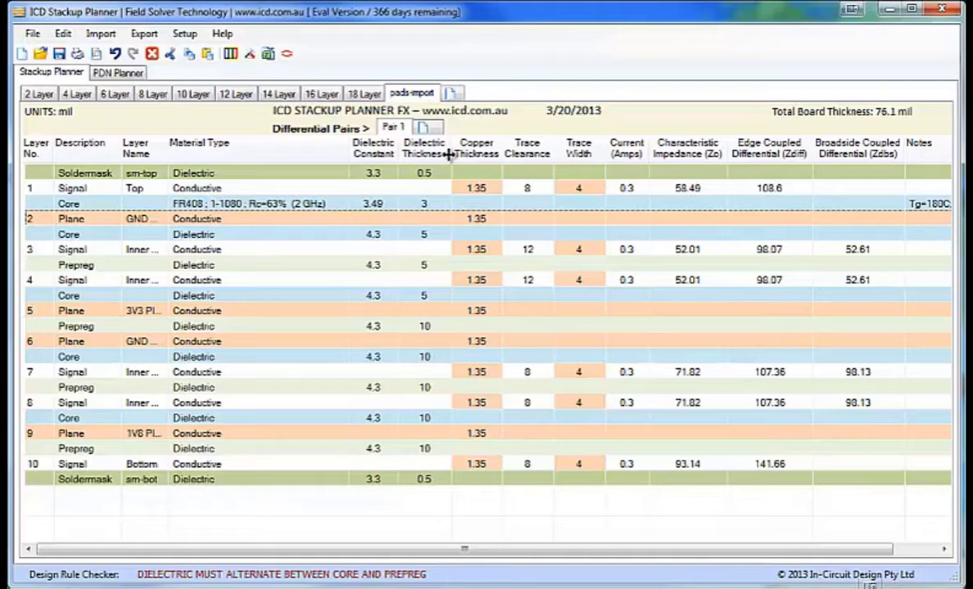
click(114, 54)
click(114, 54)
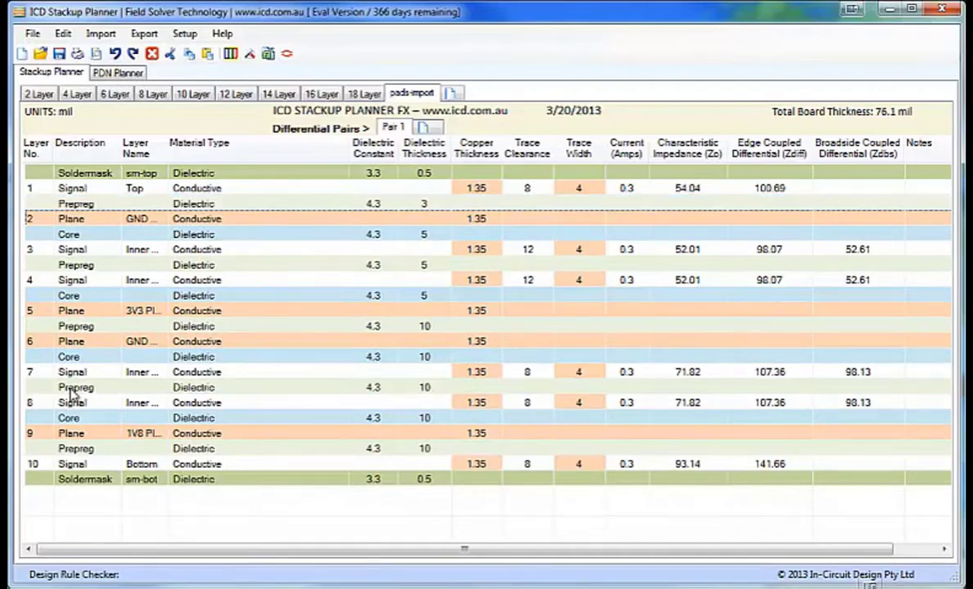
- Delete all stackup rows from the prepreg below the 3V3 plane on layer 5 through the bottom soldermask
click(271, 328)
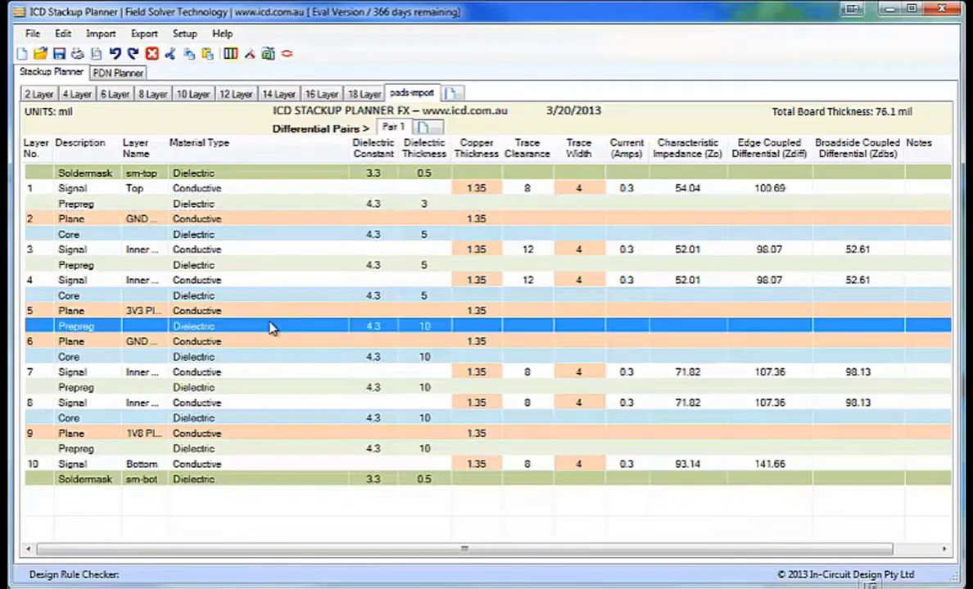
shift+click(249, 482)
key(Delete)
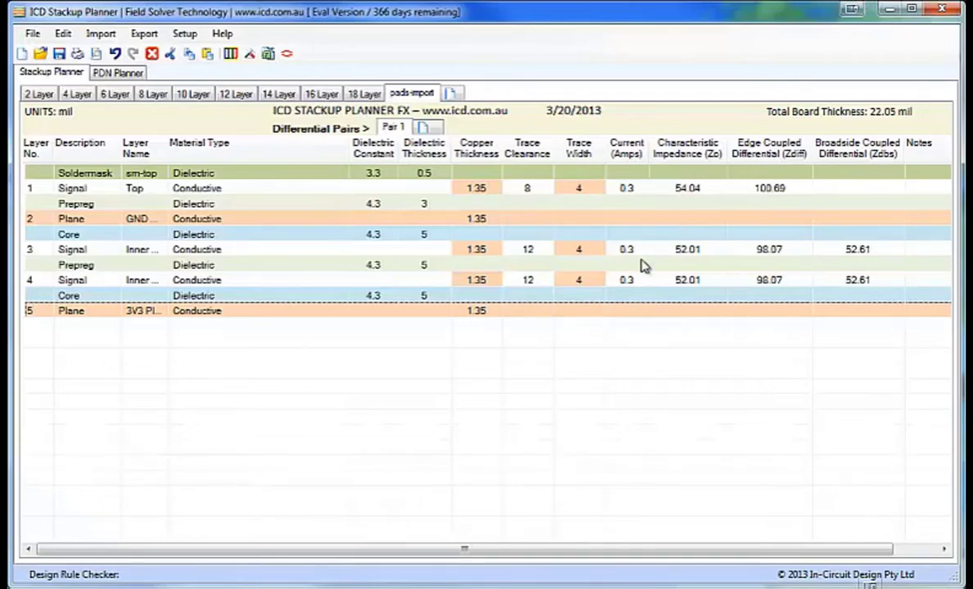
- Mirror the remaining upper half of the stackup to rebuild a symmetrical ten-layer board
click(300, 249)
right_click(300, 248)
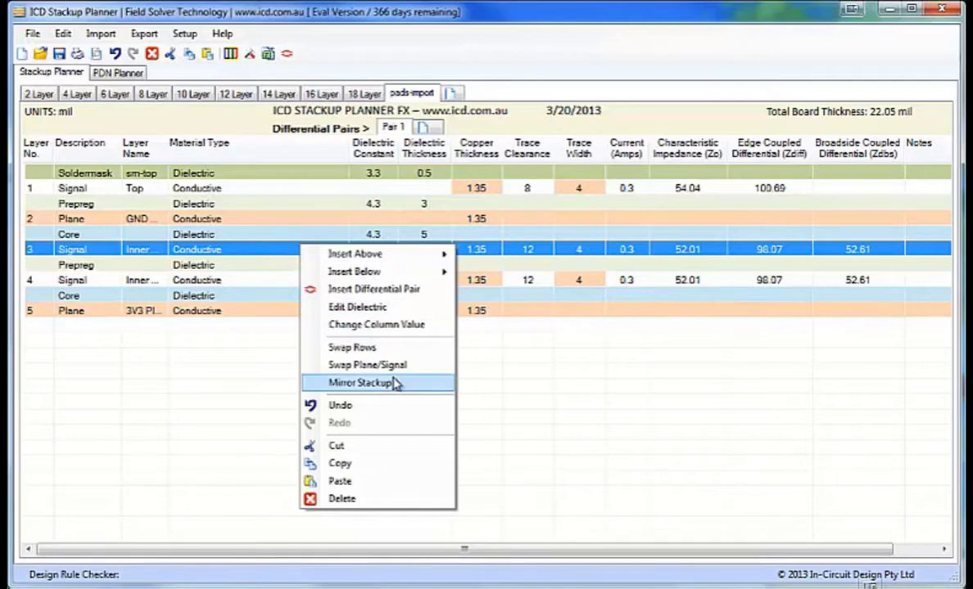
click(361, 383)
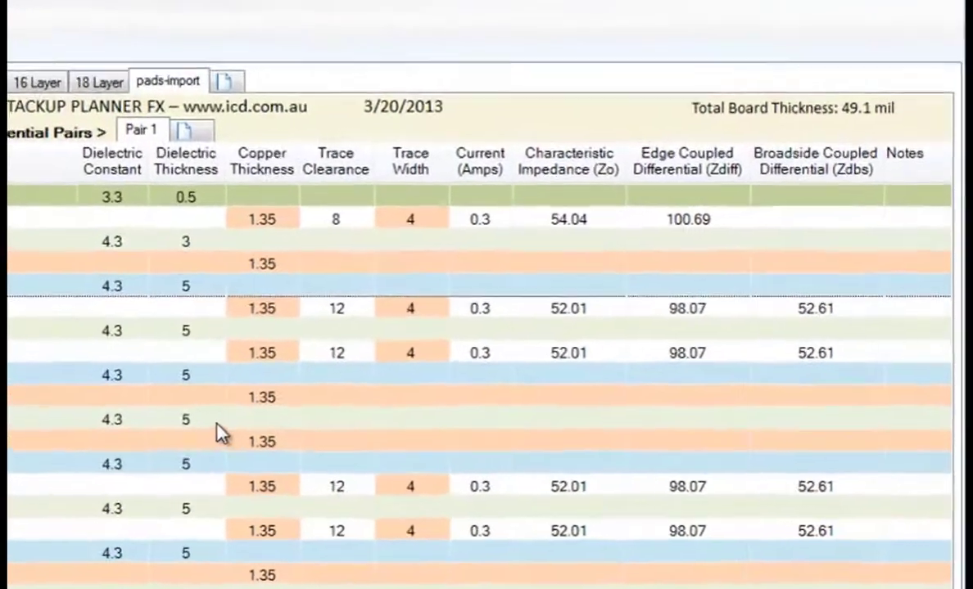
- Set the dielectric thickness of the central prepreg between plane layers 5 and 6 to 17 mil
click(433, 326)
click(433, 327)
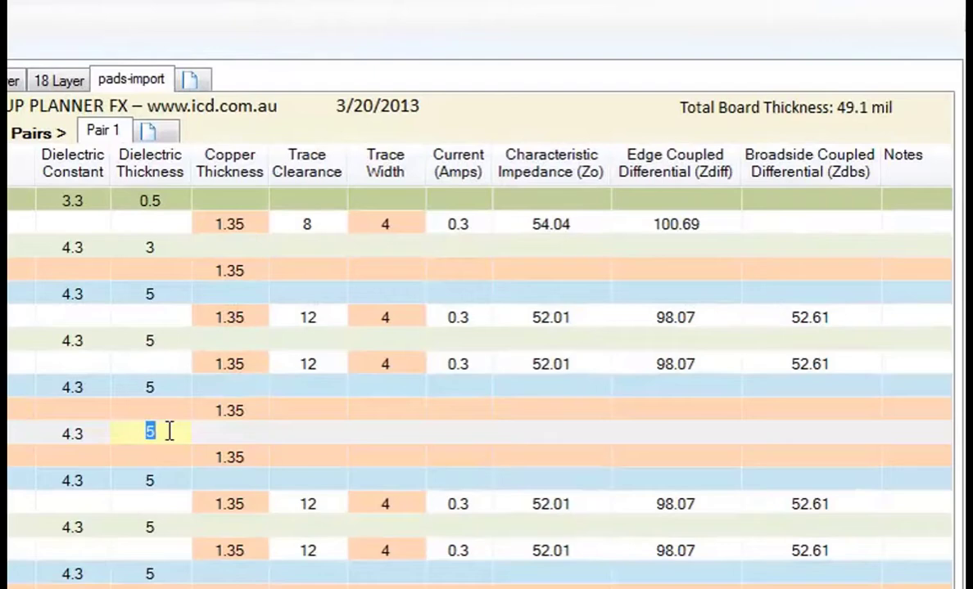
click(88, 465)
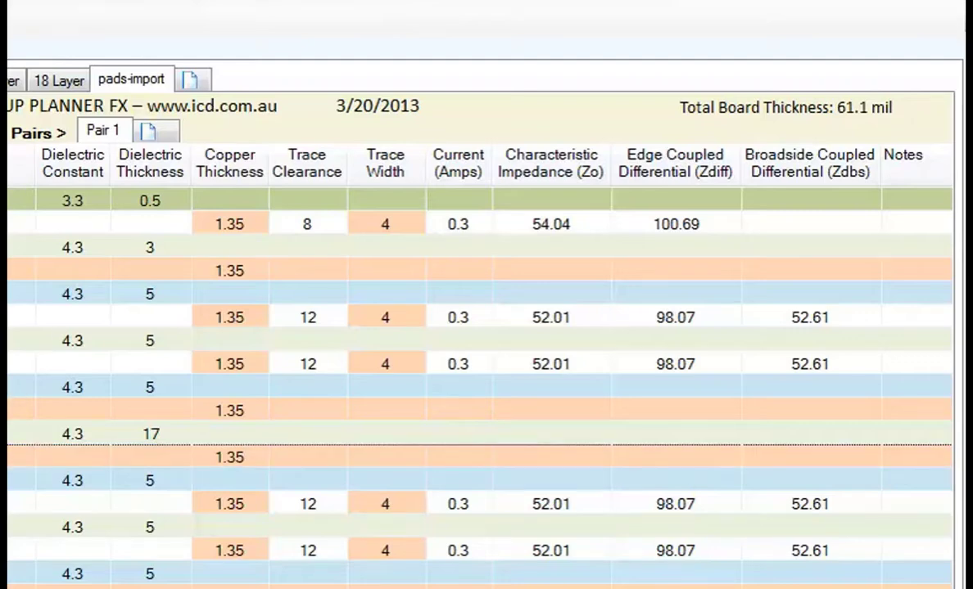
- Rename the pads-import stackup sheet as NEW PADS
right_click(127, 83)
click(181, 97)
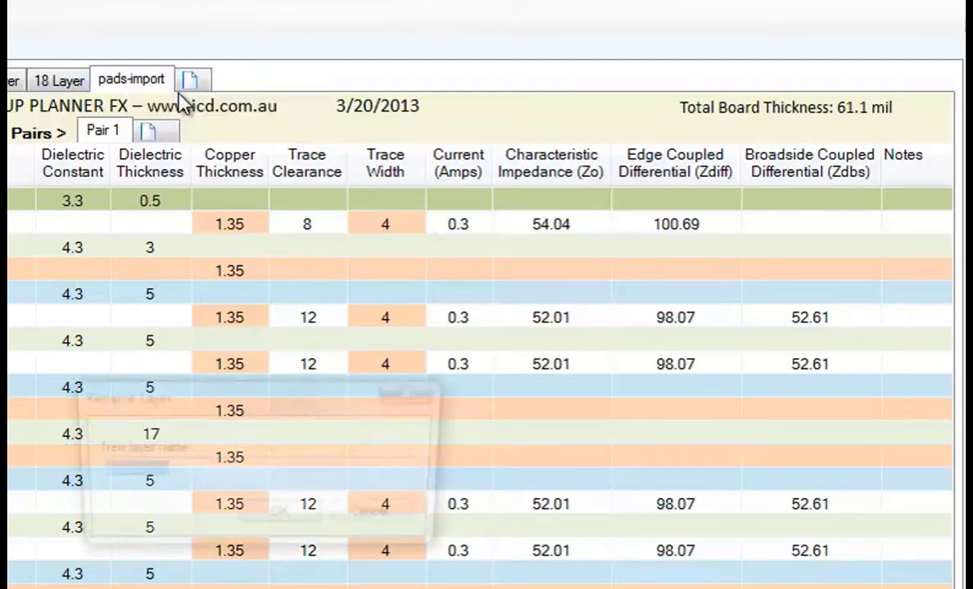
text(NEW)
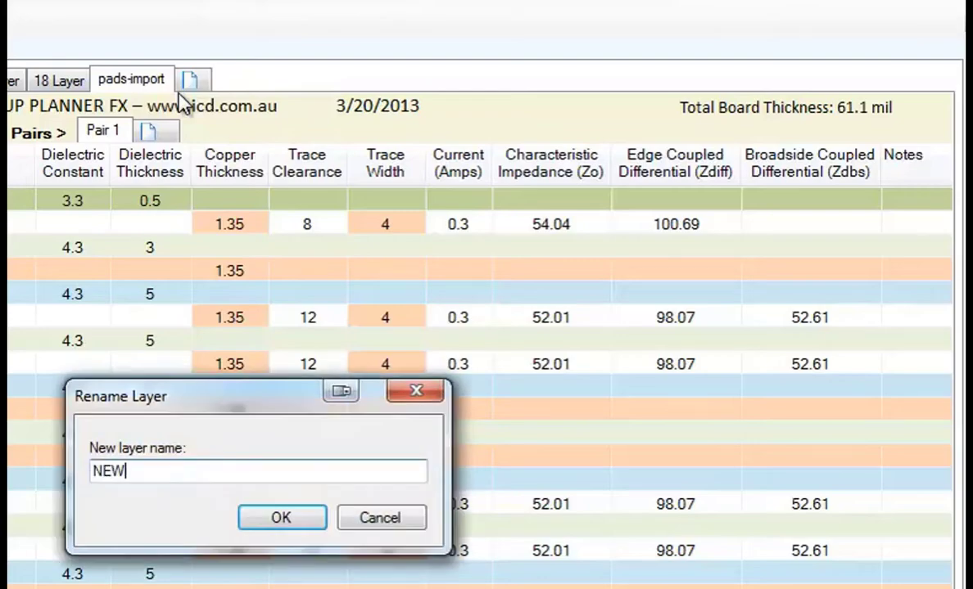
text( PADS)
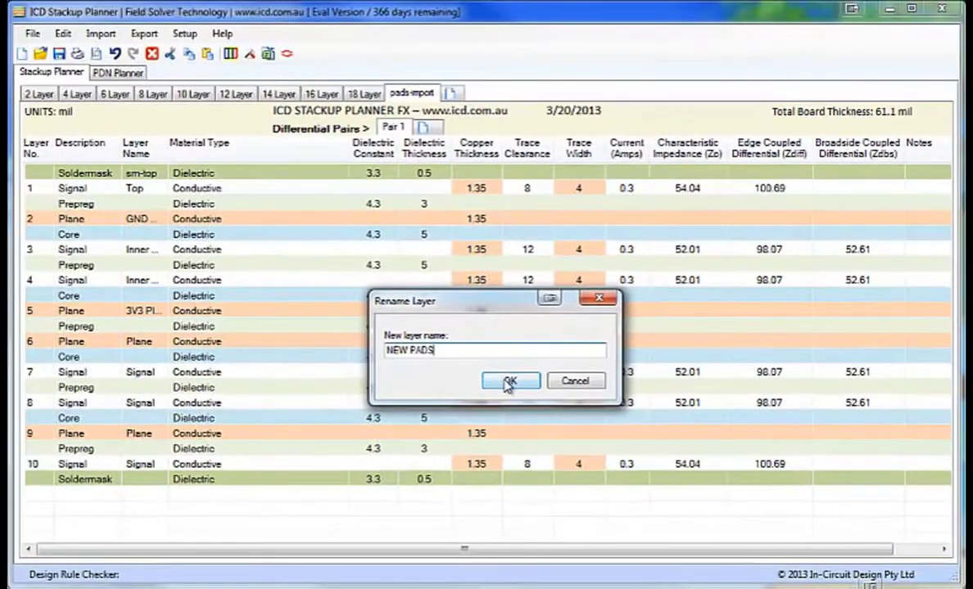
click(510, 383)
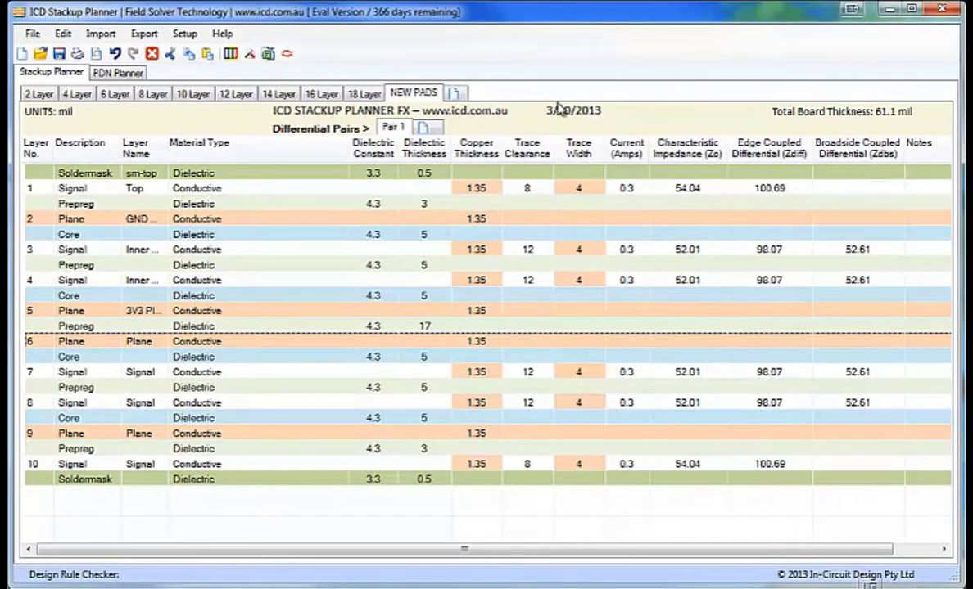
- Export the stackup in PADS format as NEW PADS.asc in the PADS Projects folder
click(142, 34)
mouse_move(185, 146)
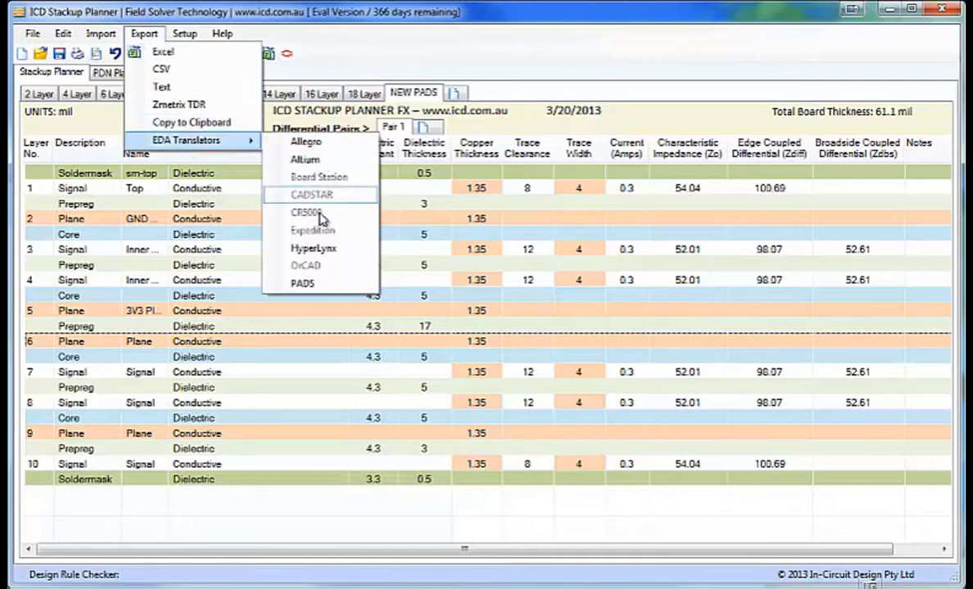
click(305, 283)
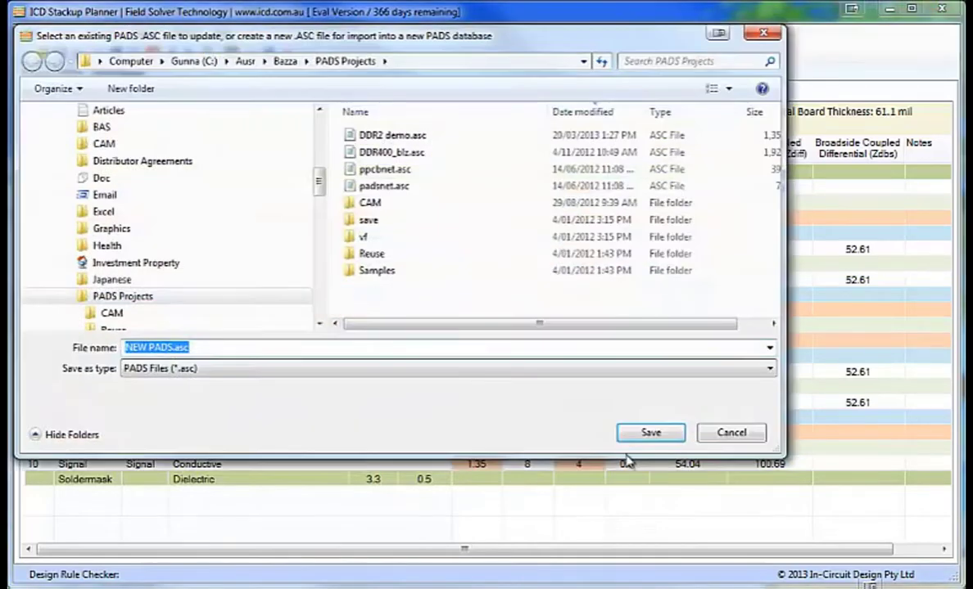
click(657, 438)
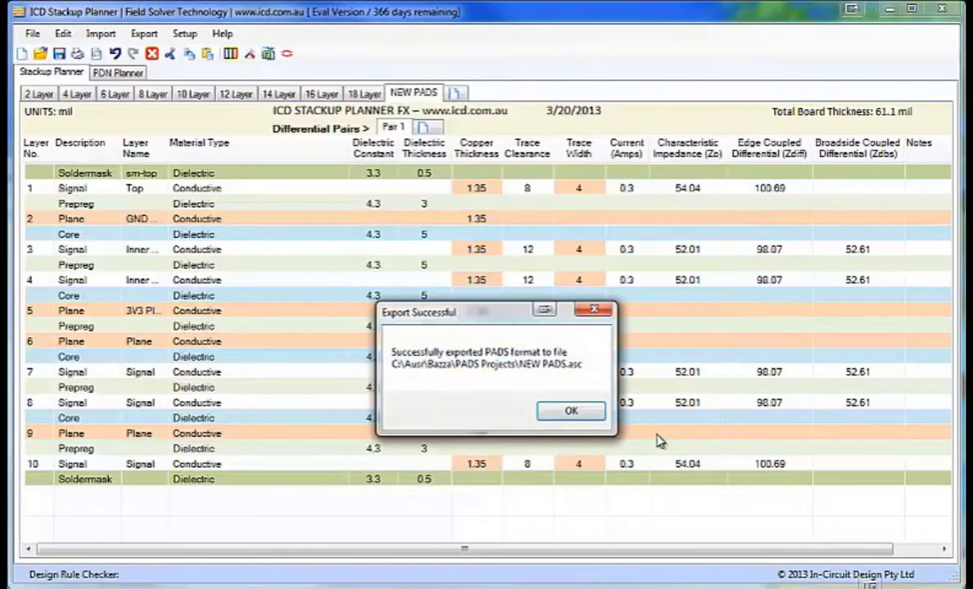
click(567, 411)
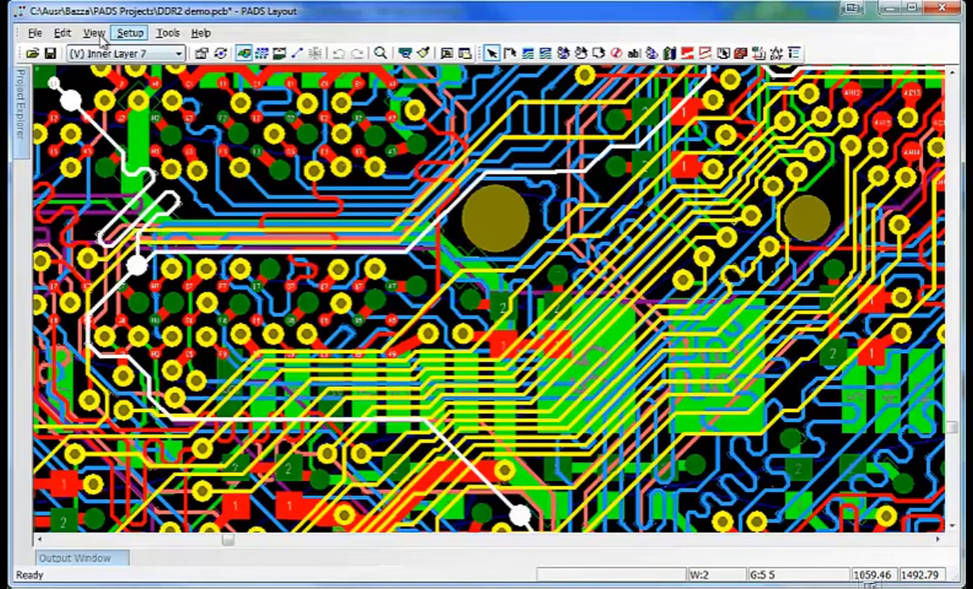
- Switch to PADS Layout and import the NEW PADS-pads.asc file into the DDR2 demo board
click(34, 33)
click(80, 128)
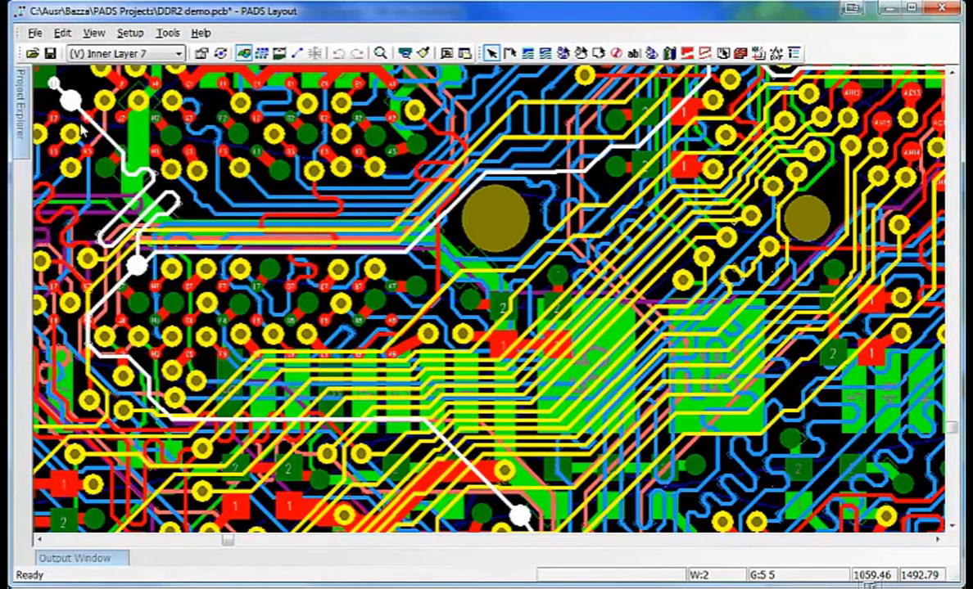
click(501, 337)
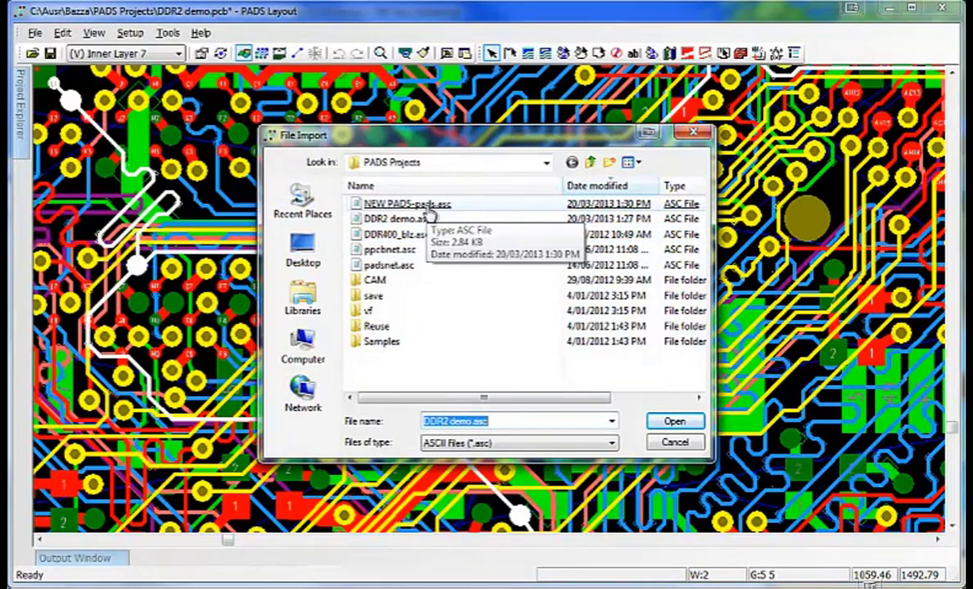
double_click(421, 207)
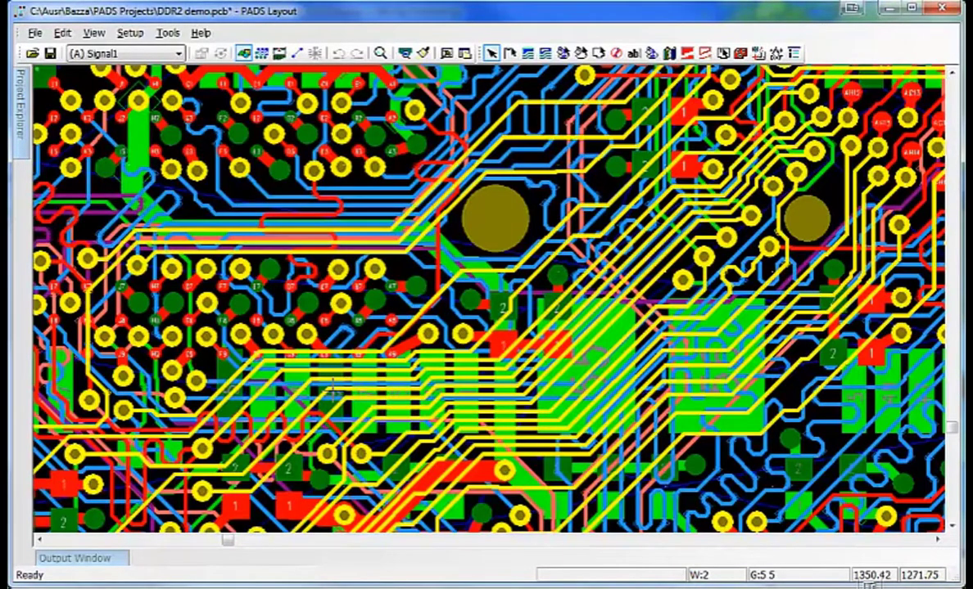
- Review the imported layer names, thicknesses and dielectric constants in the board's layer definition and leave it without changes
click(130, 34)
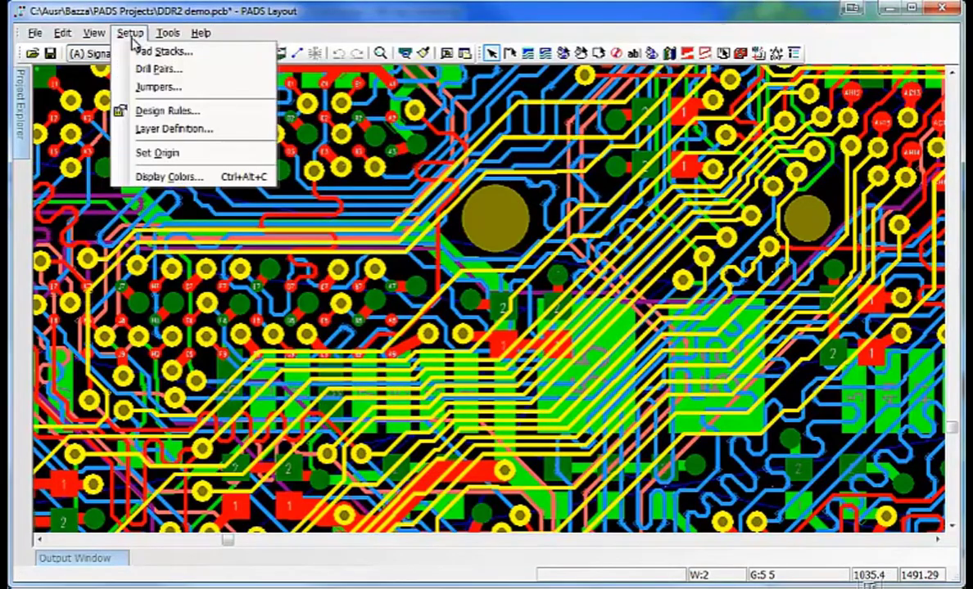
click(172, 130)
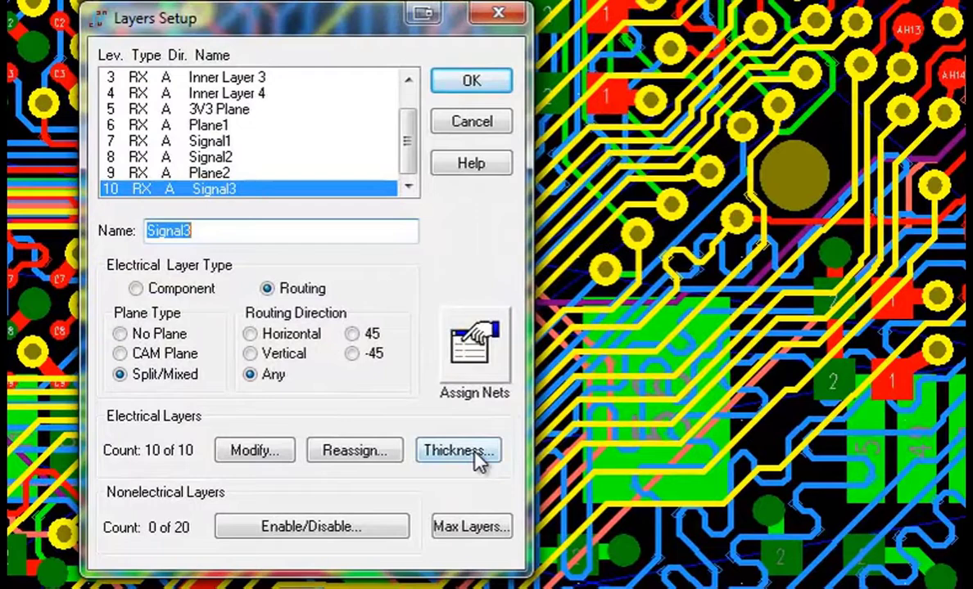
click(602, 400)
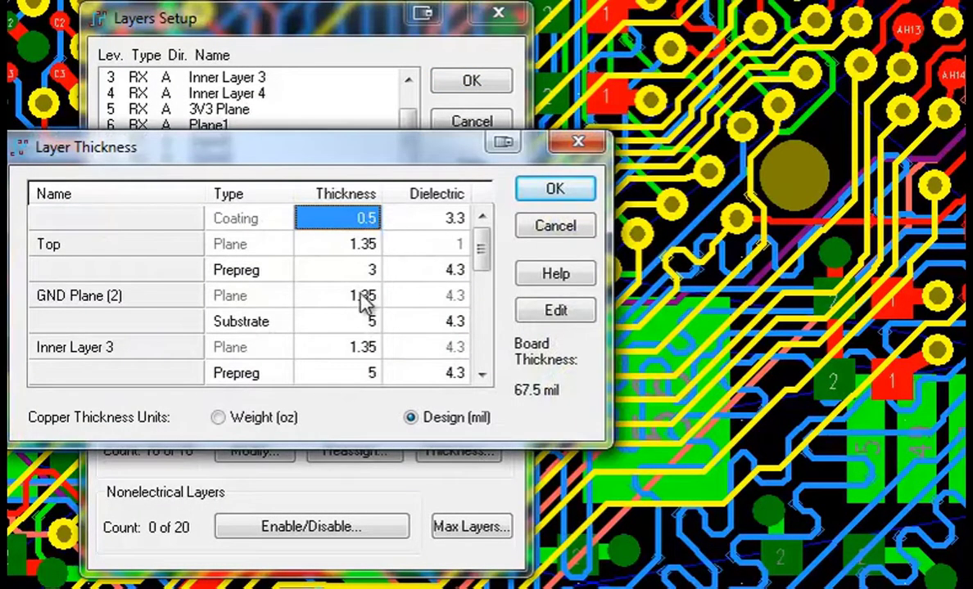
drag(480, 260, 502, 257)
click(360, 347)
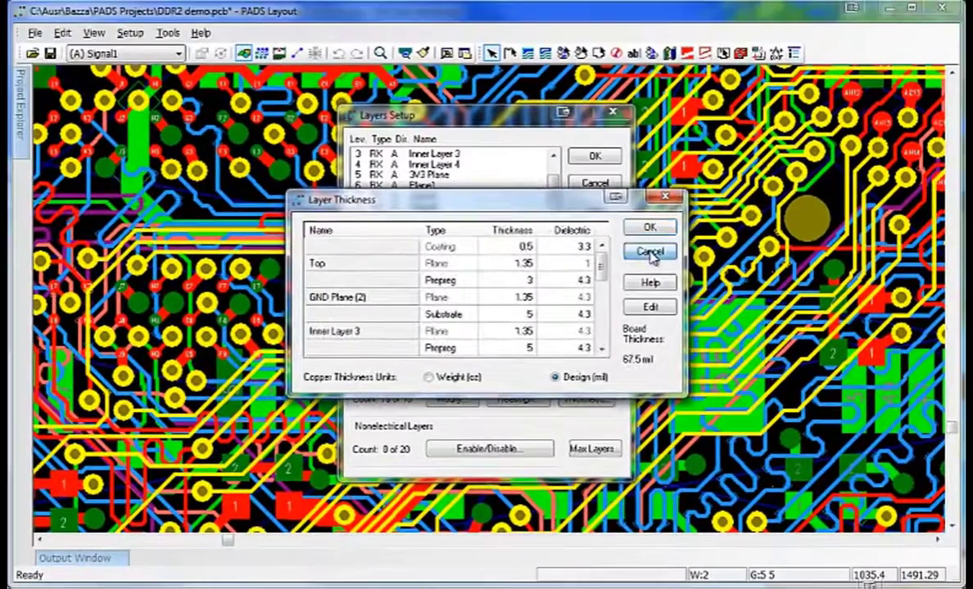
click(616, 244)
click(550, 161)
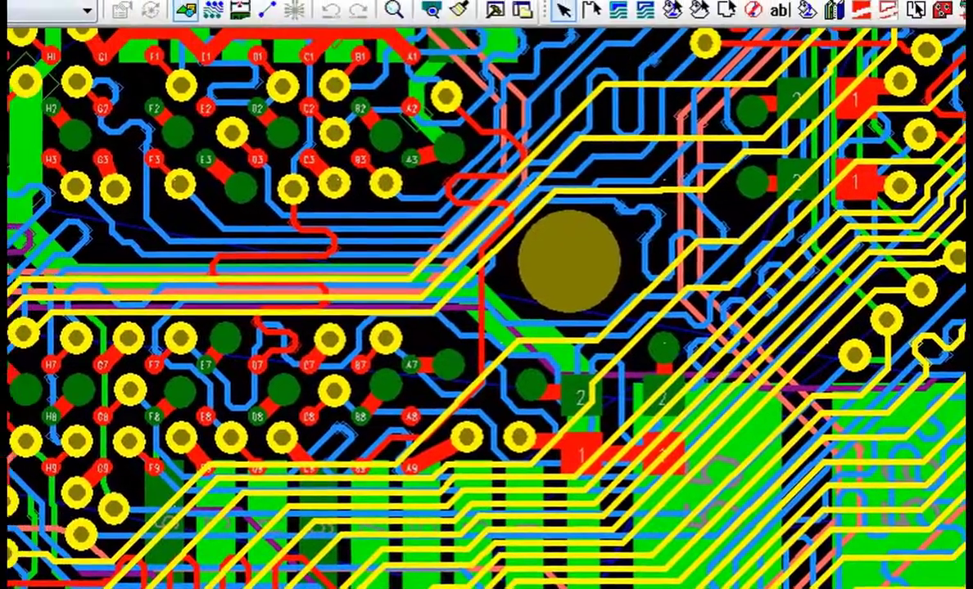
- Examine the design rules of the DDR2CLK net class and its rules report options, leaving everything without changes
click(66, 46)
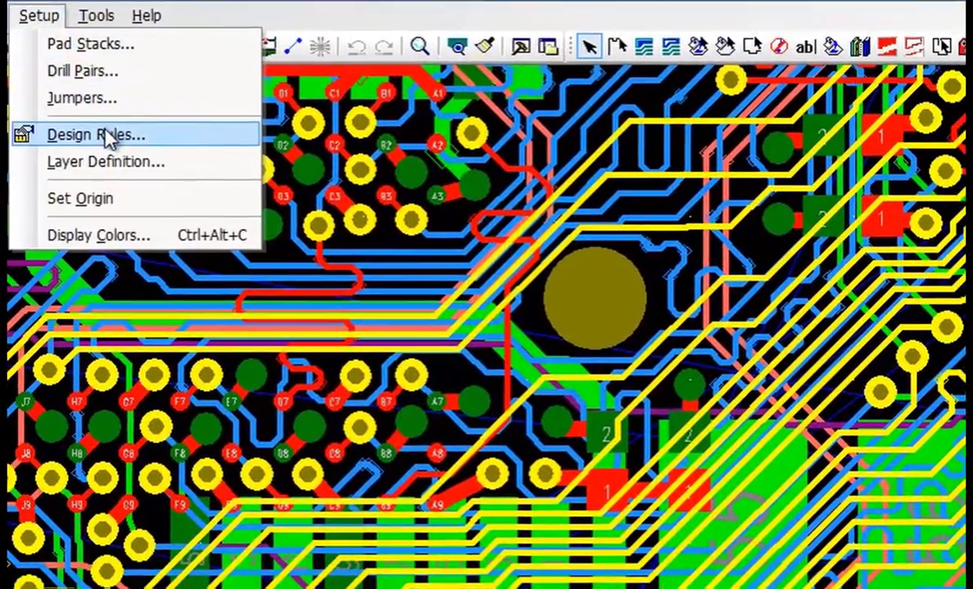
click(100, 131)
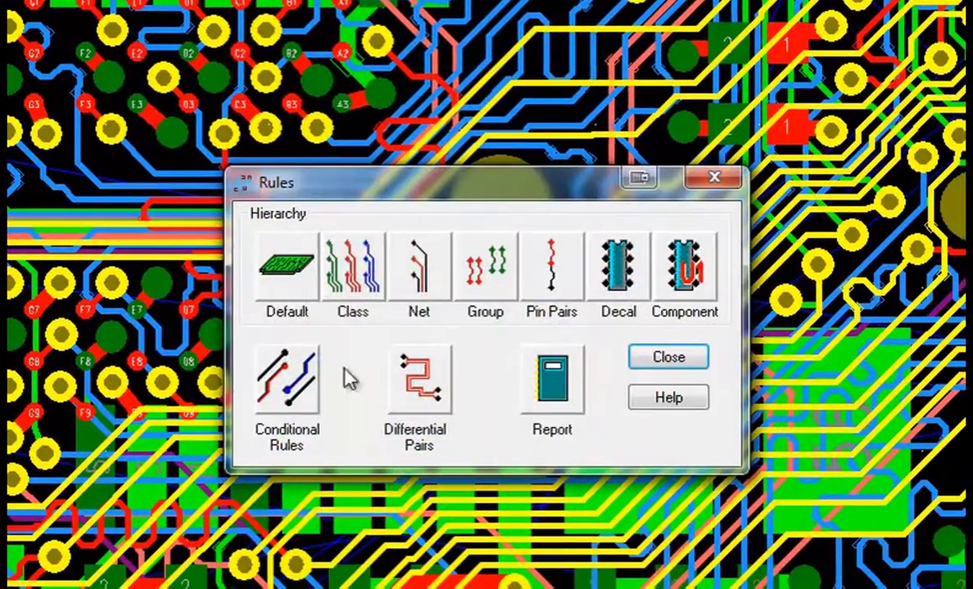
click(390, 305)
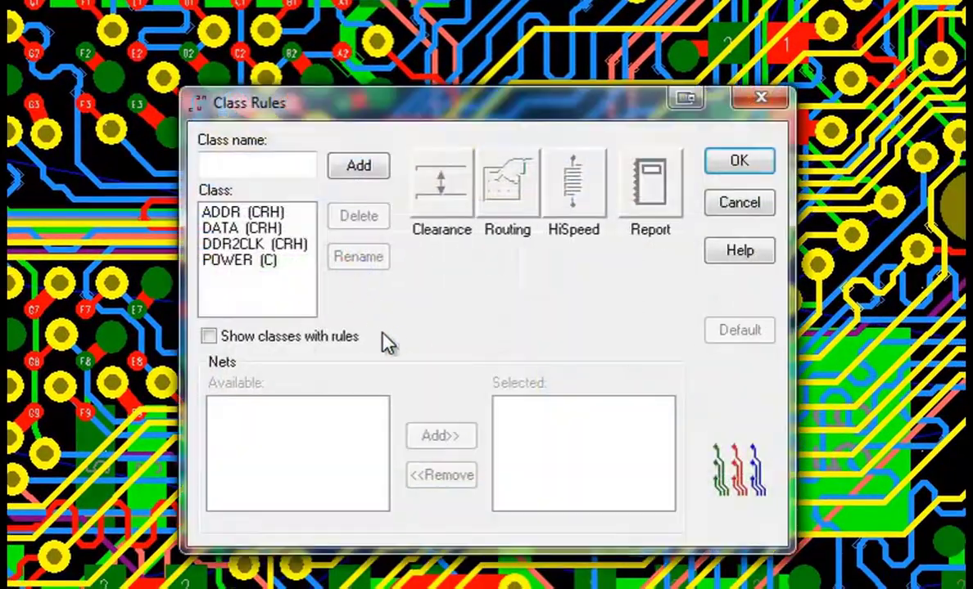
click(258, 245)
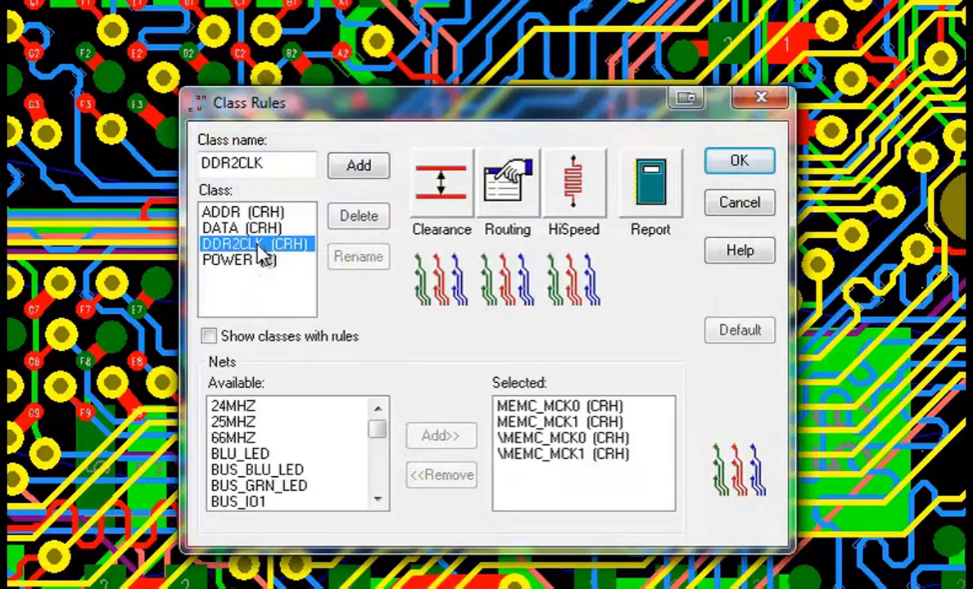
click(650, 184)
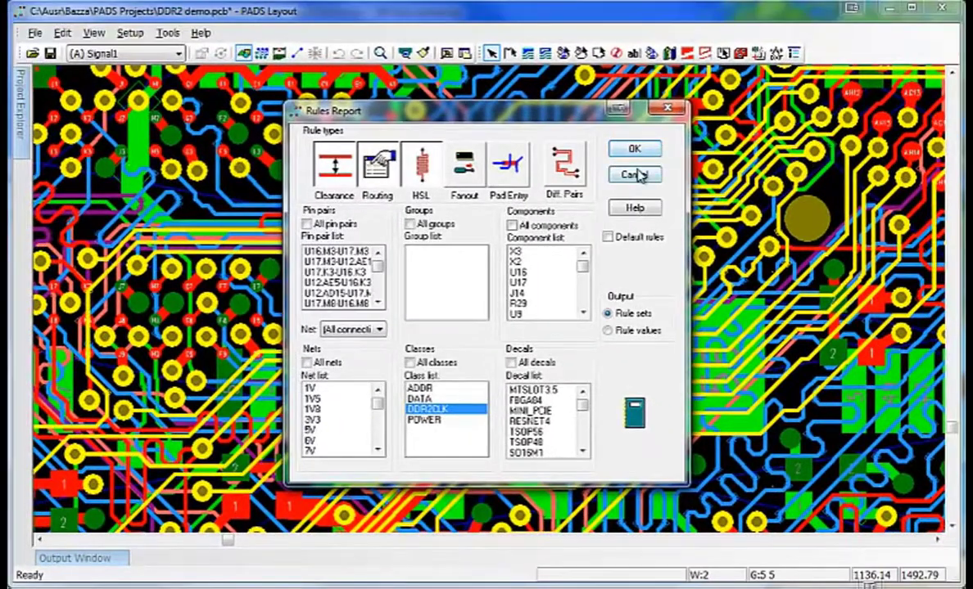
click(635, 175)
click(647, 189)
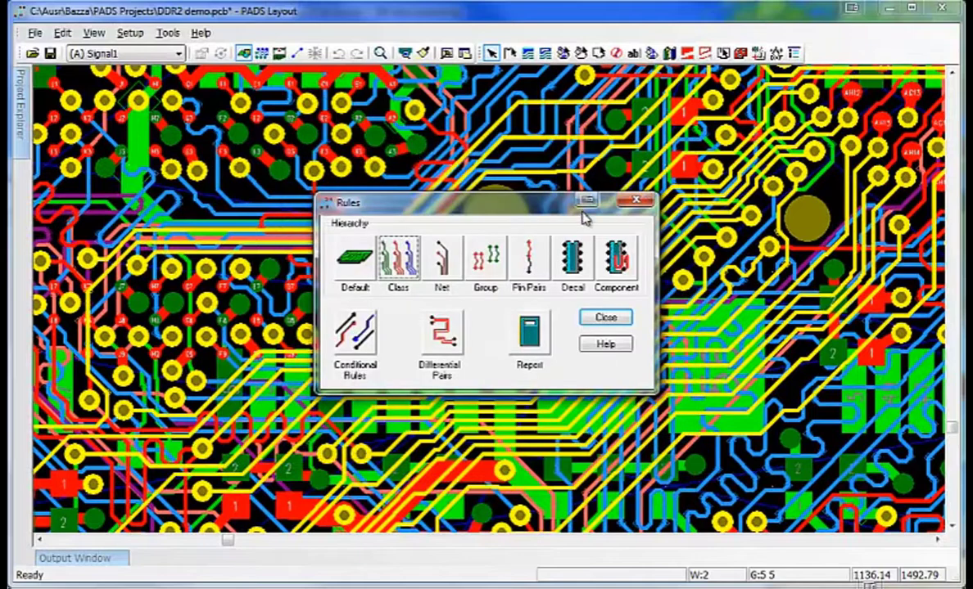
click(602, 319)
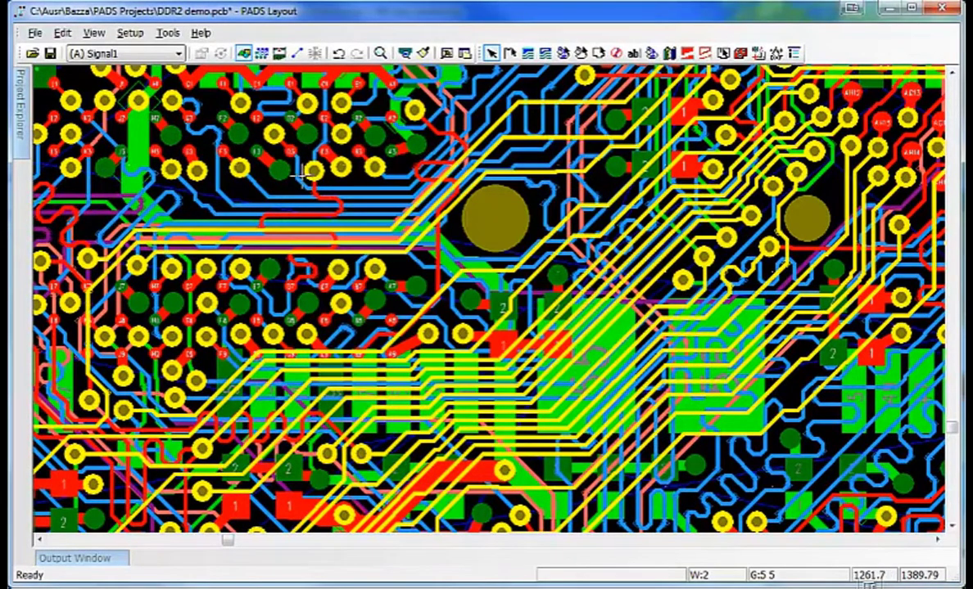